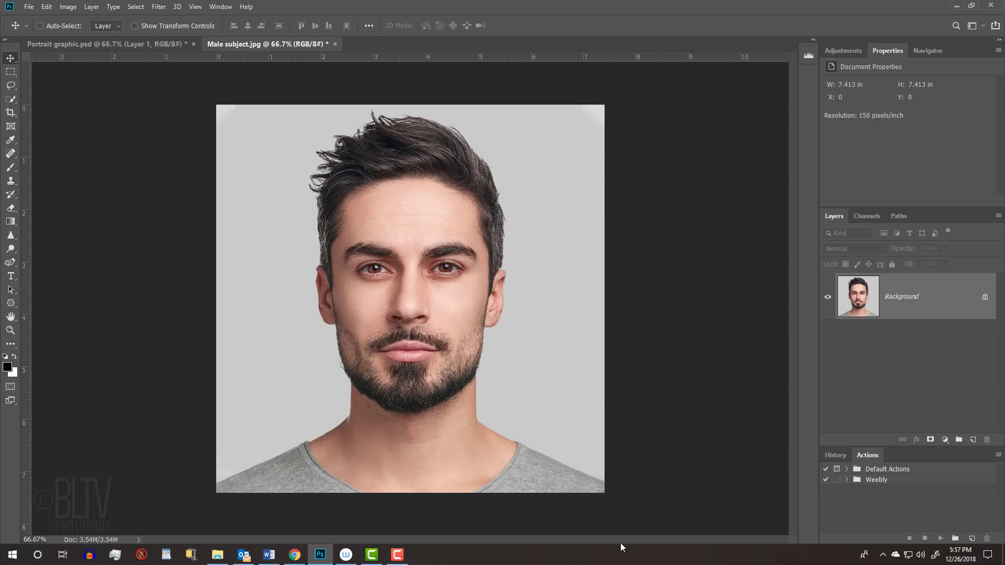
Open Image Size for Male subject.jpg to check its 1112 × 1112 px, 150 ppi dimensions.
key(ctrl+alt+i)
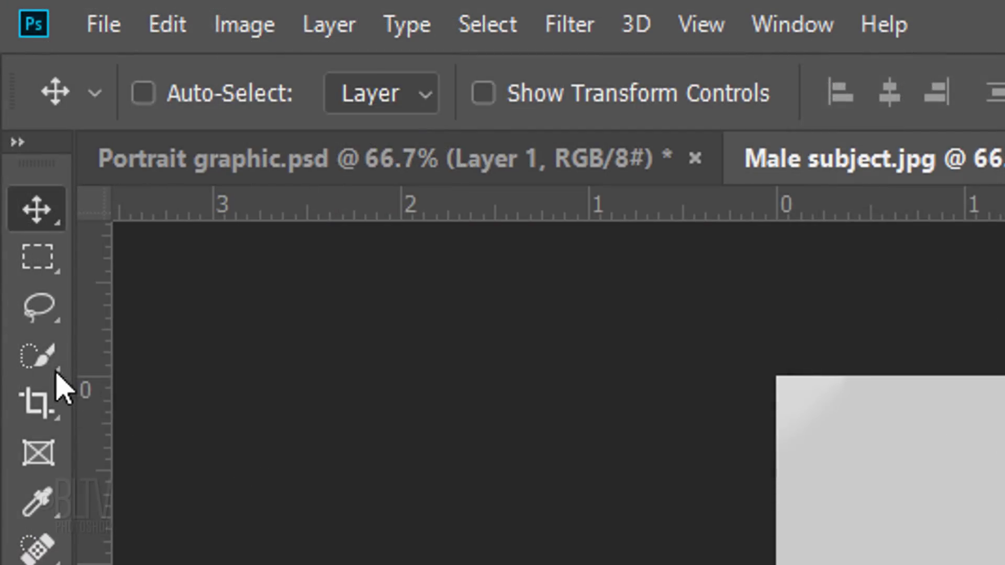
Pick the Magic Wand tool and set it to Add to Selection.
click(11, 100)
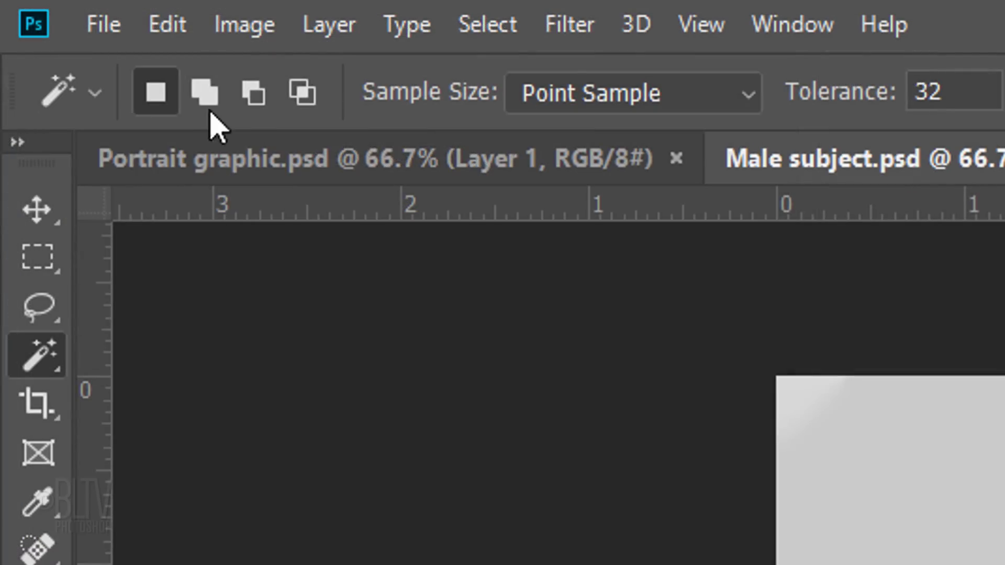
click(209, 95)
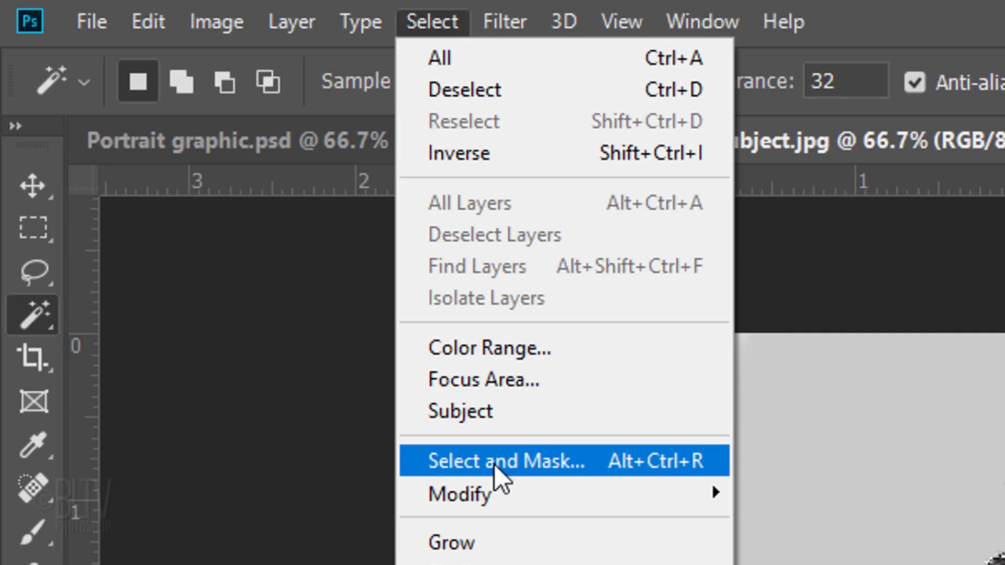
Open Refine Edge for the selection and enable Smart Radius at 5 px.
key(shift)
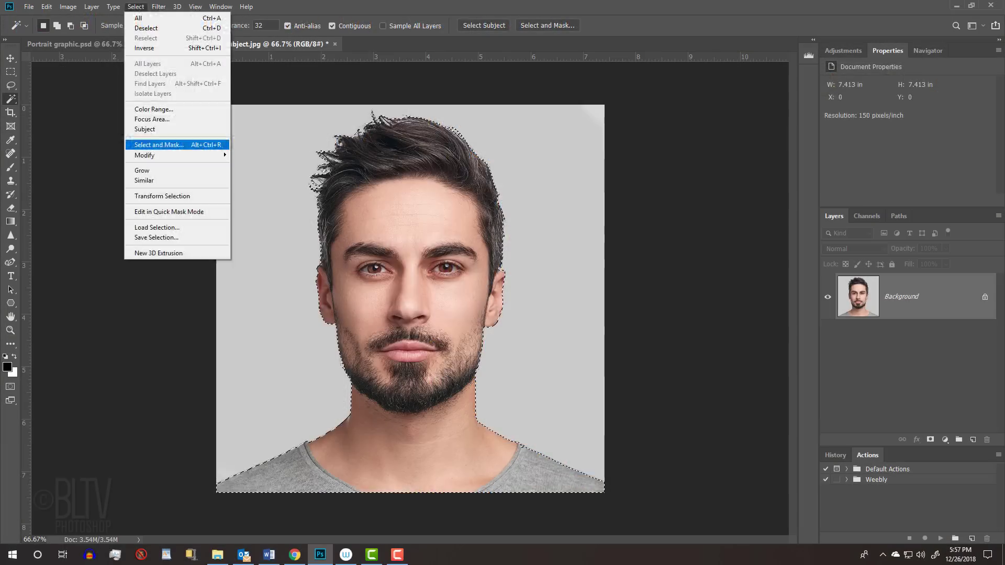
shift+click(494, 463)
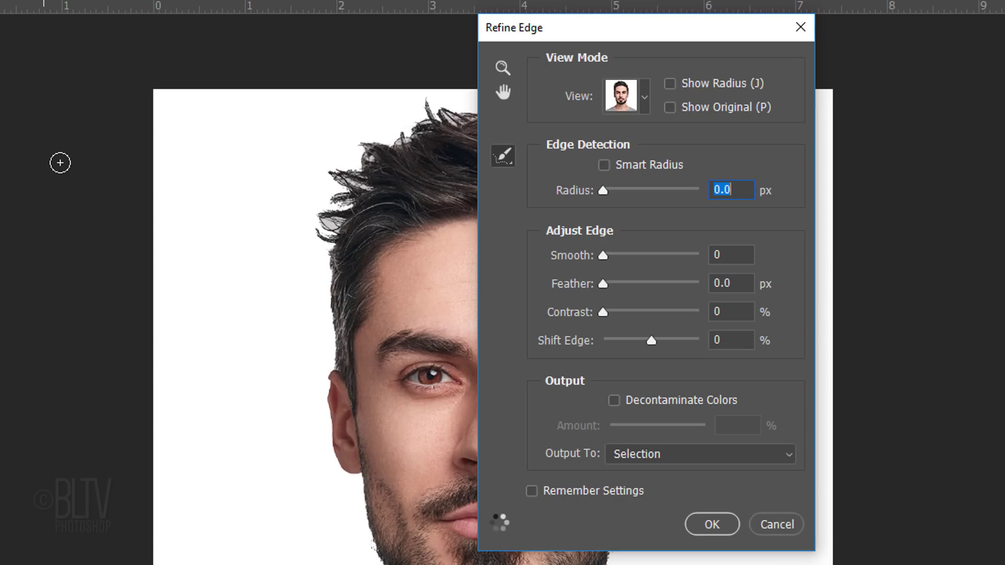
click(639, 97)
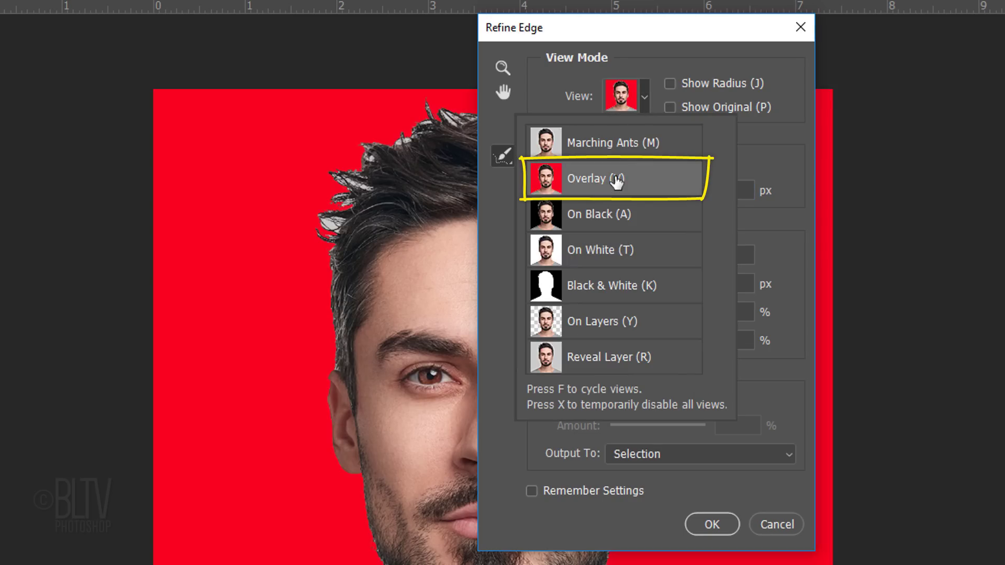
mouse_move(616, 36)
mouse_down()
mouse_move(671, 55)
mouse_move(772, 51)
mouse_up()
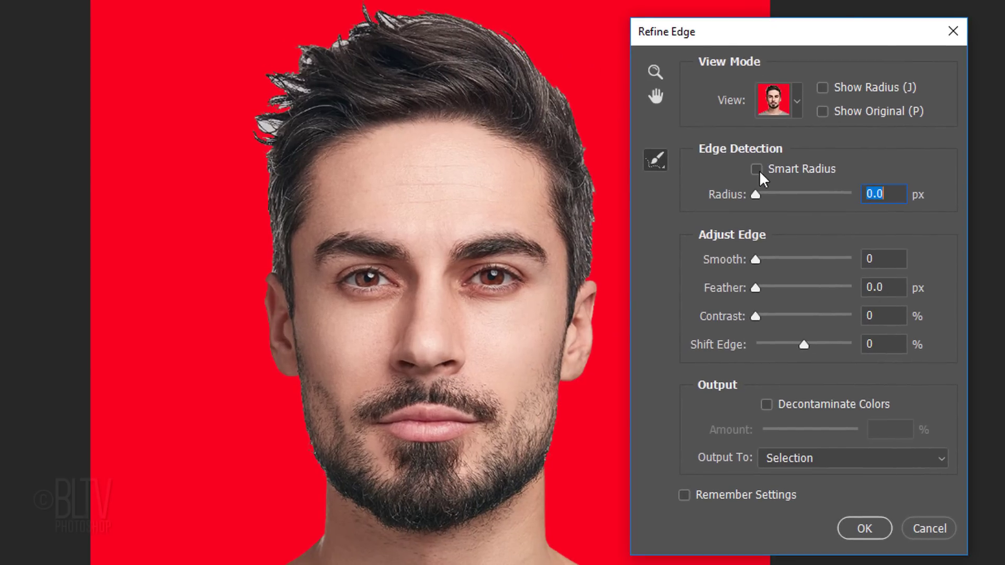
click(755, 180)
drag(754, 192, 770, 192)
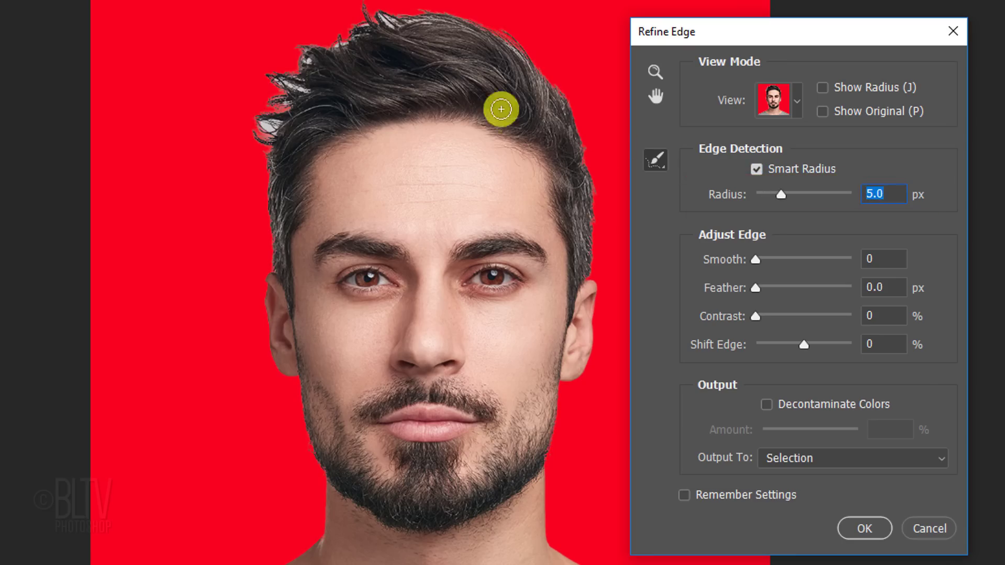
Refine the left hair edge, turn on Decontaminate Colors, and output a New Layer with Layer Mask.
mouse_move(262, 259)
mouse_down()
mouse_move(277, 128)
mouse_move(297, 91)
mouse_move(284, 58)
mouse_move(336, 51)
mouse_move(363, 7)
mouse_move(456, 19)
mouse_move(536, 72)
mouse_move(583, 152)
mouse_move(588, 259)
mouse_up()
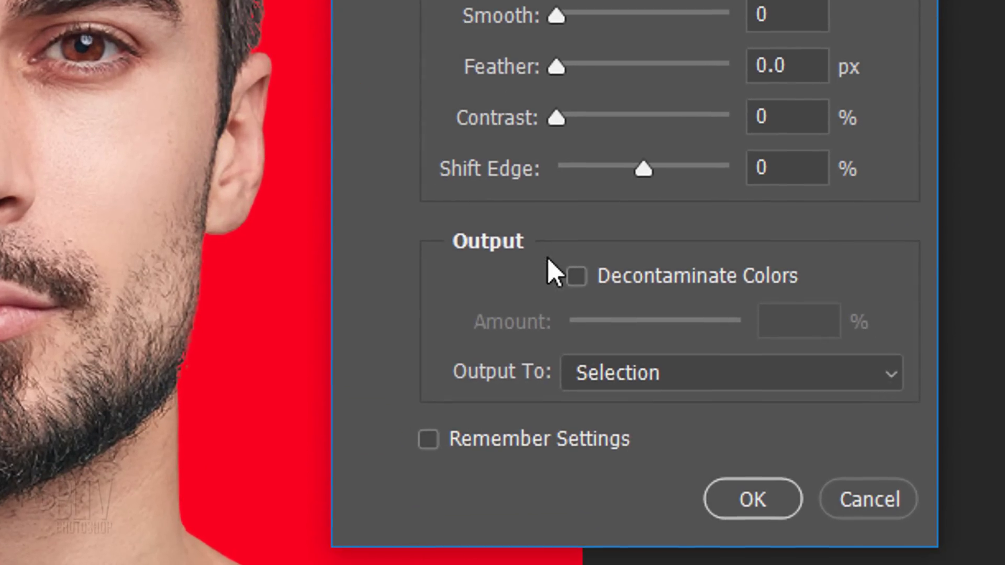
click(582, 281)
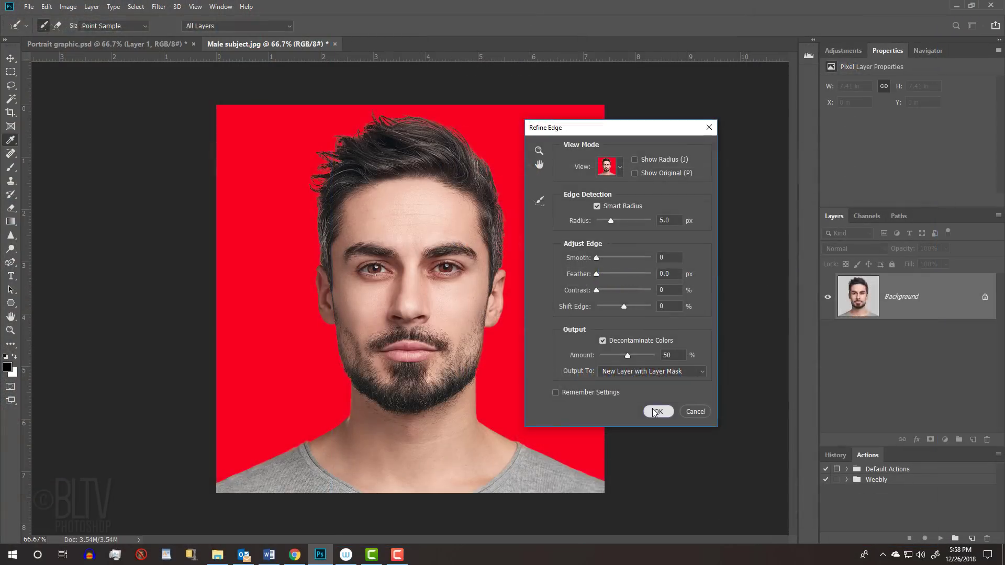
click(748, 499)
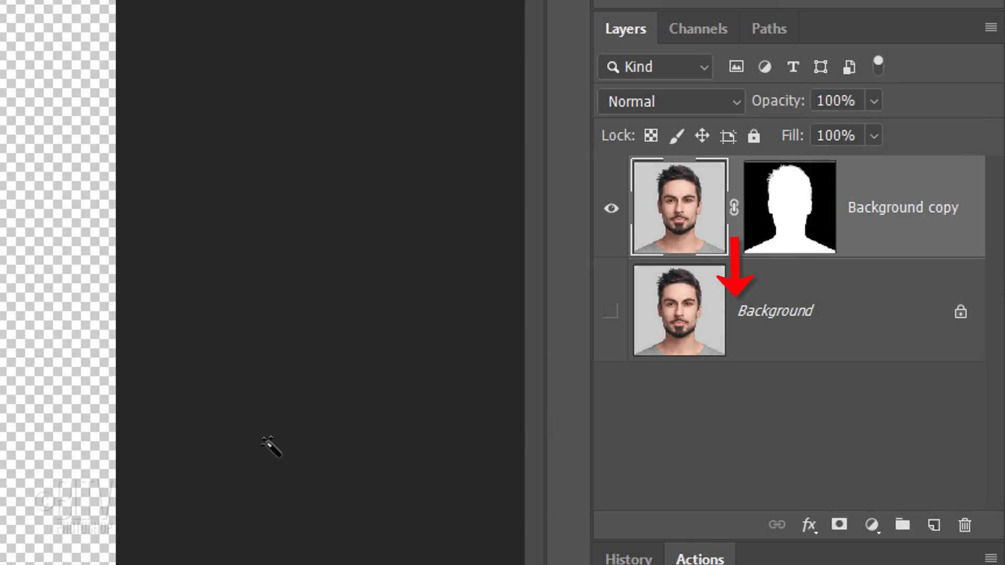
Add a new white-filled layer beneath the masked cut-out.
key(ctrl)
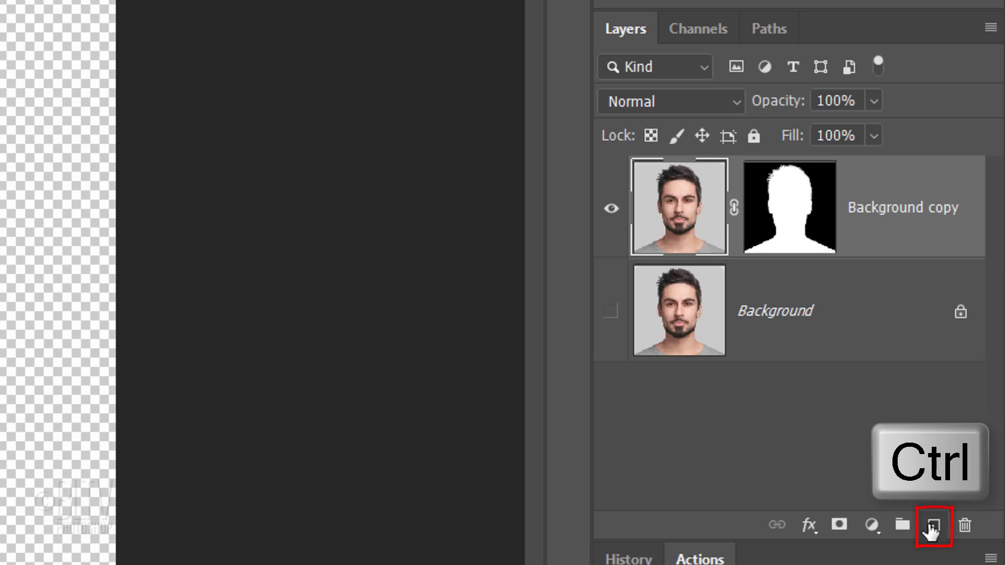
ctrl+click(932, 526)
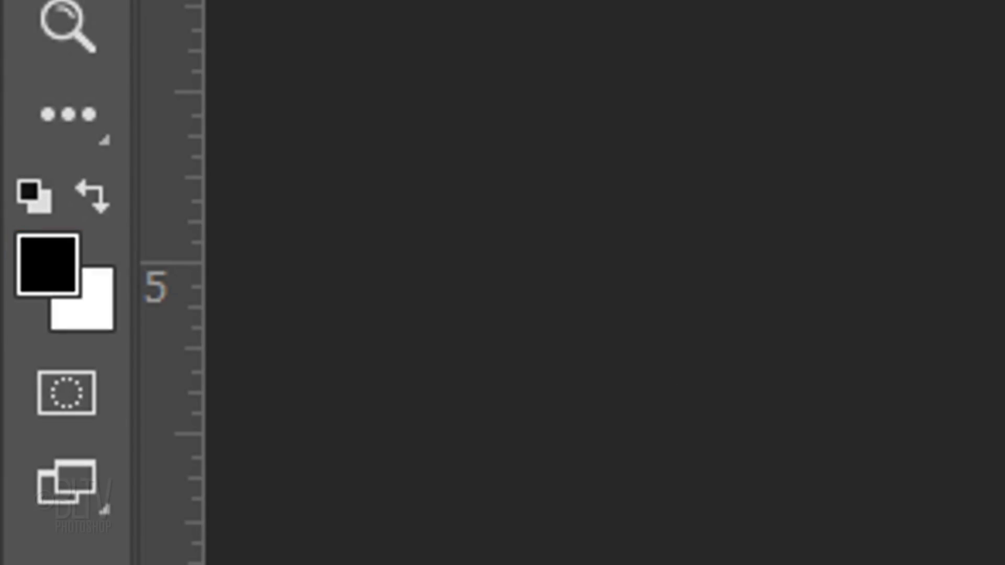
key(d)
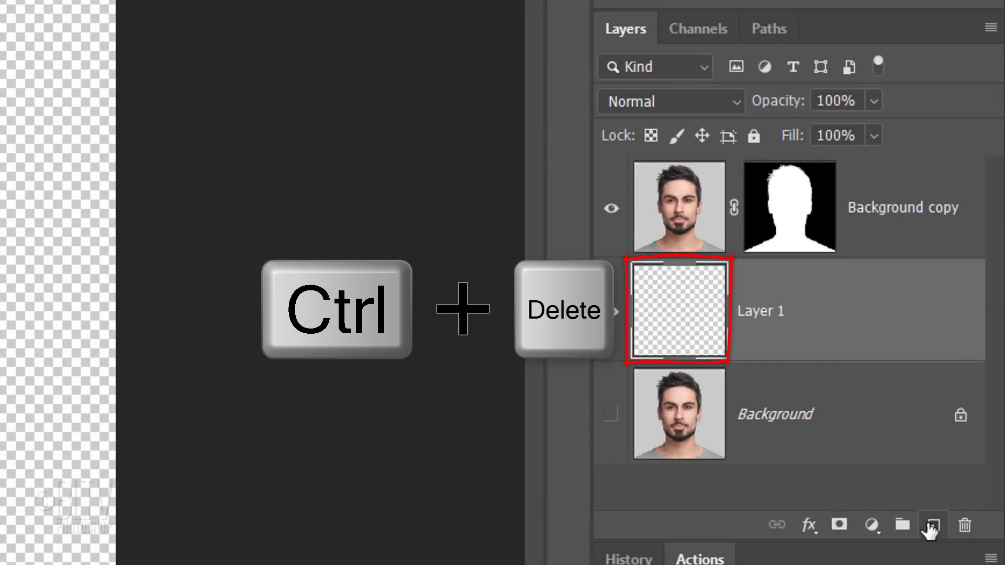
key(ctrl+Delete)
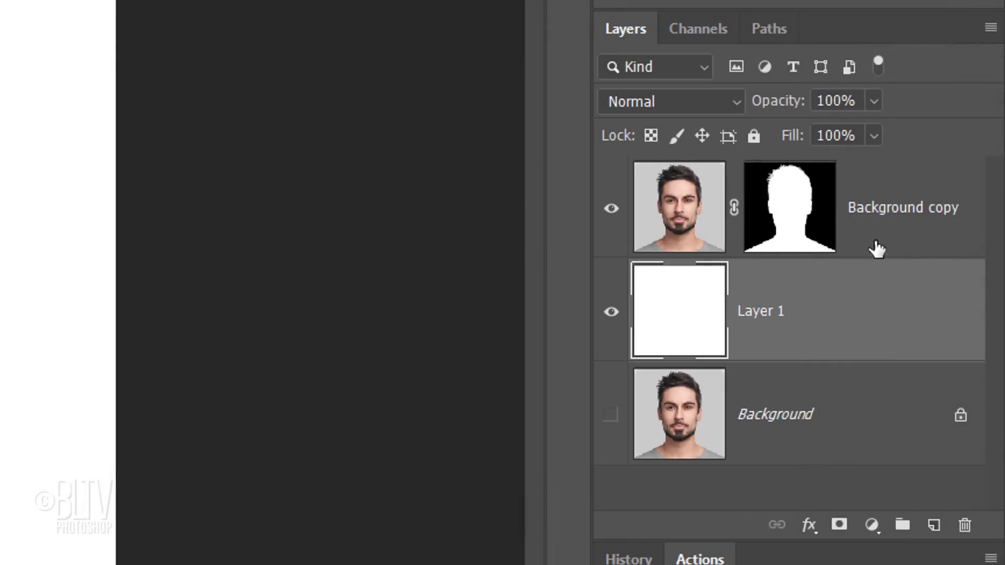
Select the cut-out and white layer together and convert them to one smart object.
shift+click(878, 234)
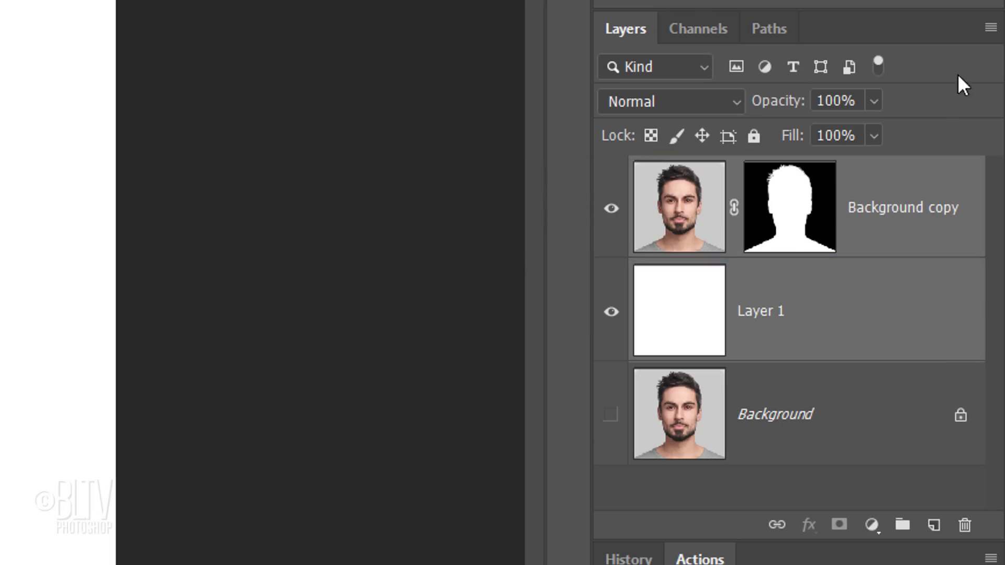
click(990, 29)
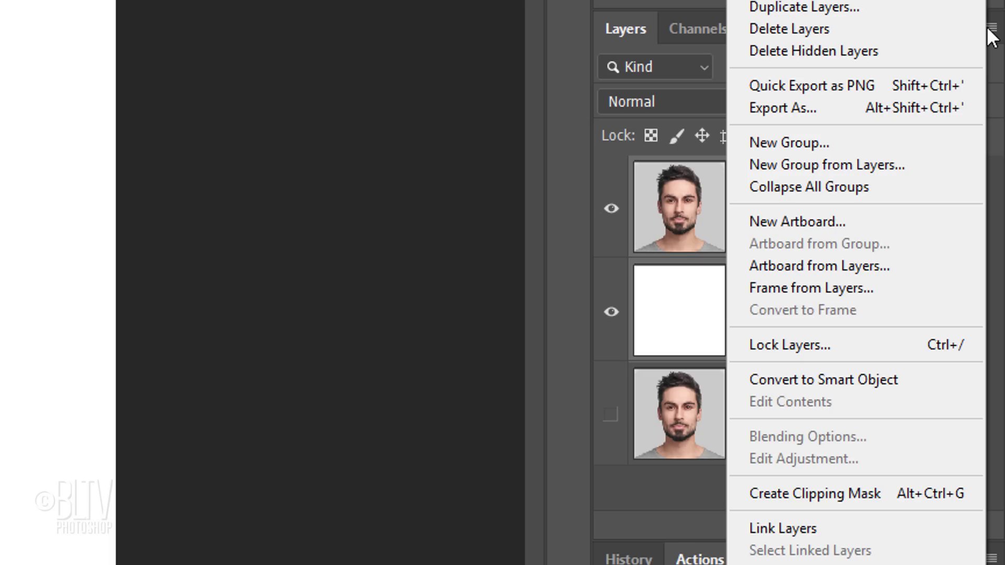
click(796, 366)
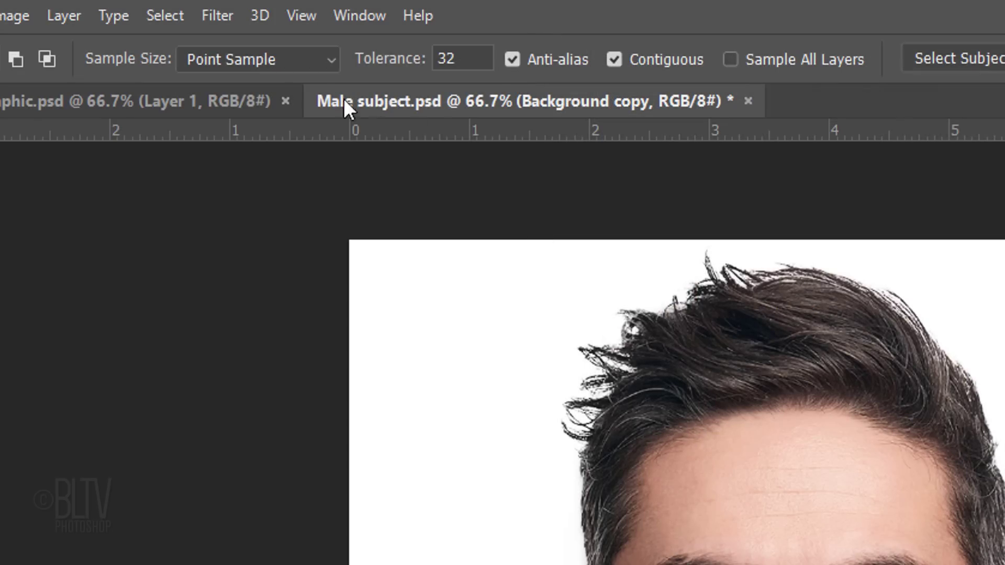
Apply a 6 px Gaussian Blur smart filter to the Background copy.
click(218, 16)
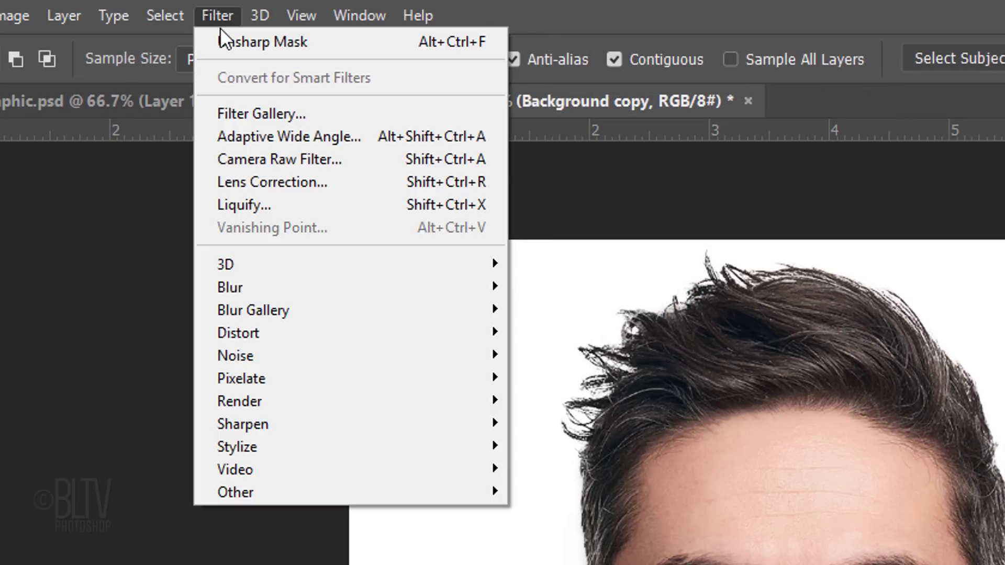
mouse_move(226, 296)
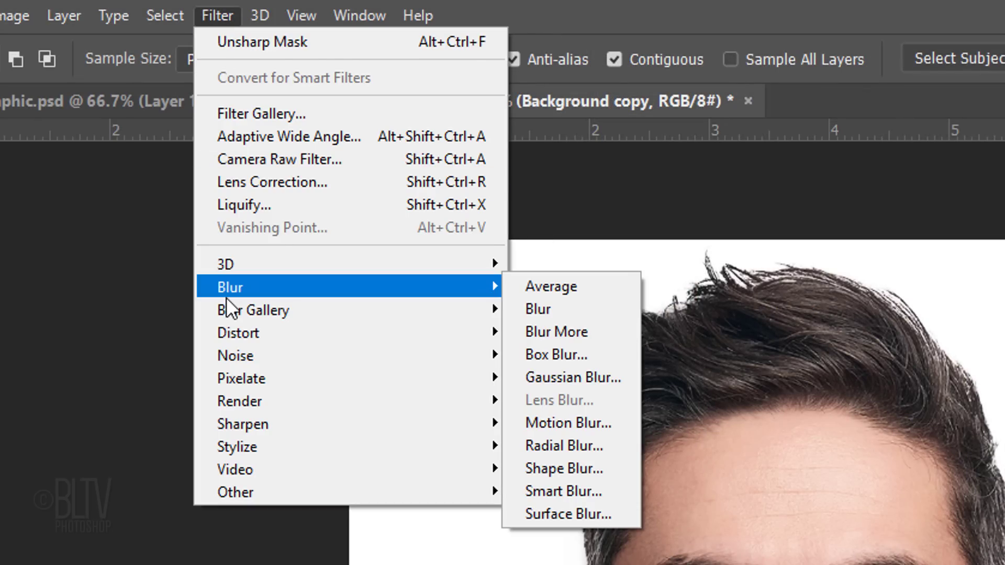
click(561, 378)
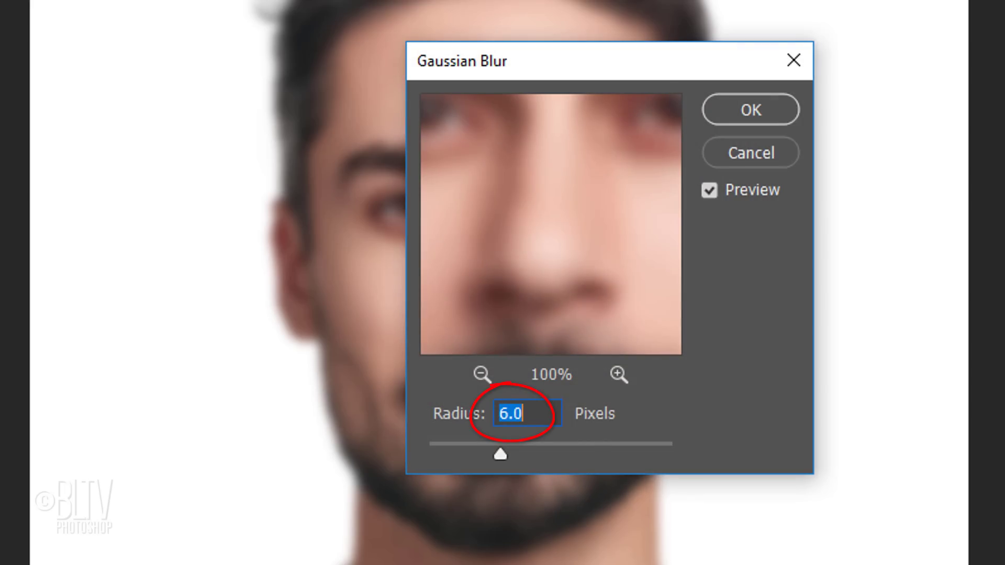
click(751, 110)
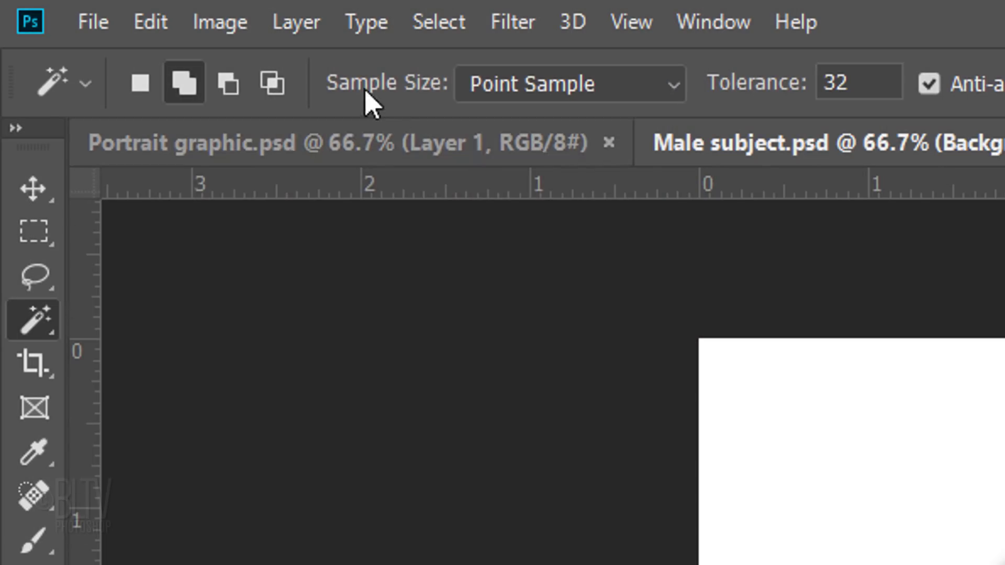
Apply a Threshold adjustment with level 128 to the face.
click(224, 25)
mouse_move(256, 114)
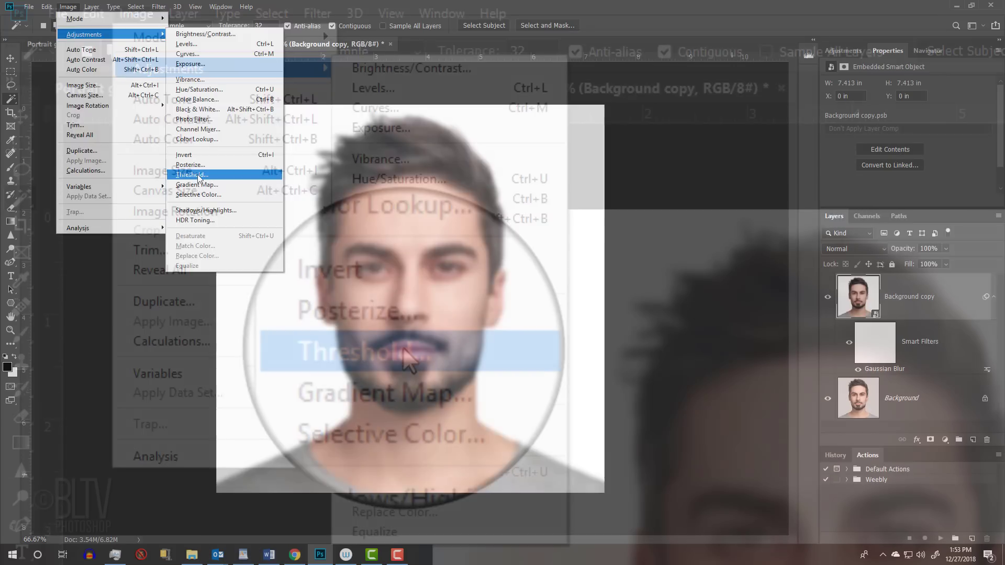
click(404, 350)
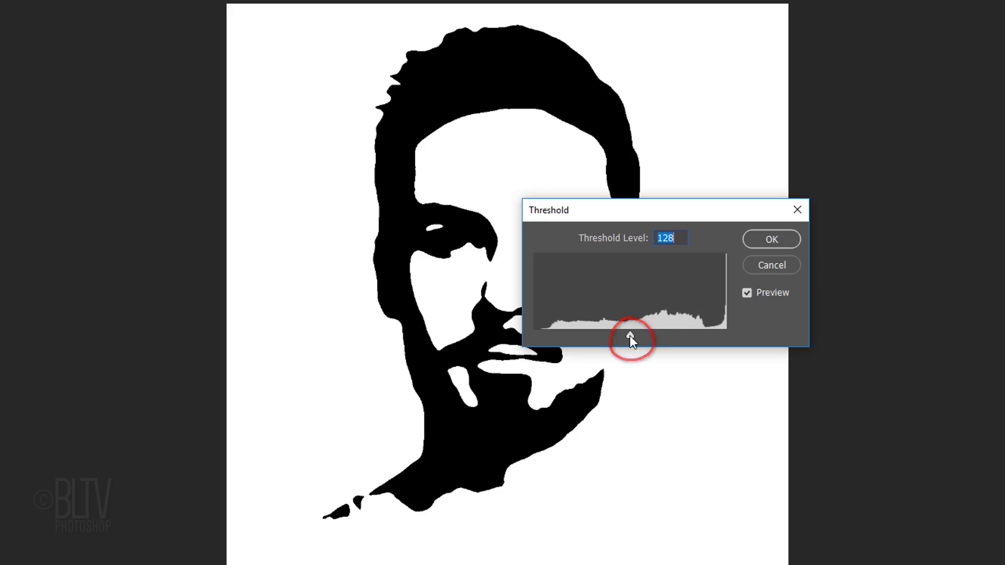
mouse_move(630, 335)
mouse_down()
mouse_move(655, 334)
mouse_move(614, 334)
mouse_up()
text(128)
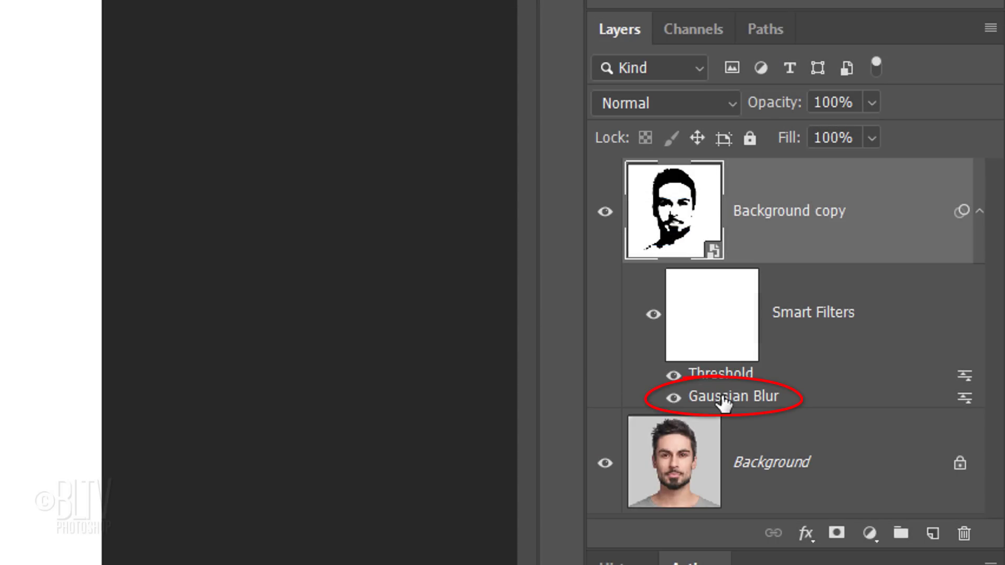
Raise the Gaussian Blur smart filter radius to 10 px.
double_click(724, 399)
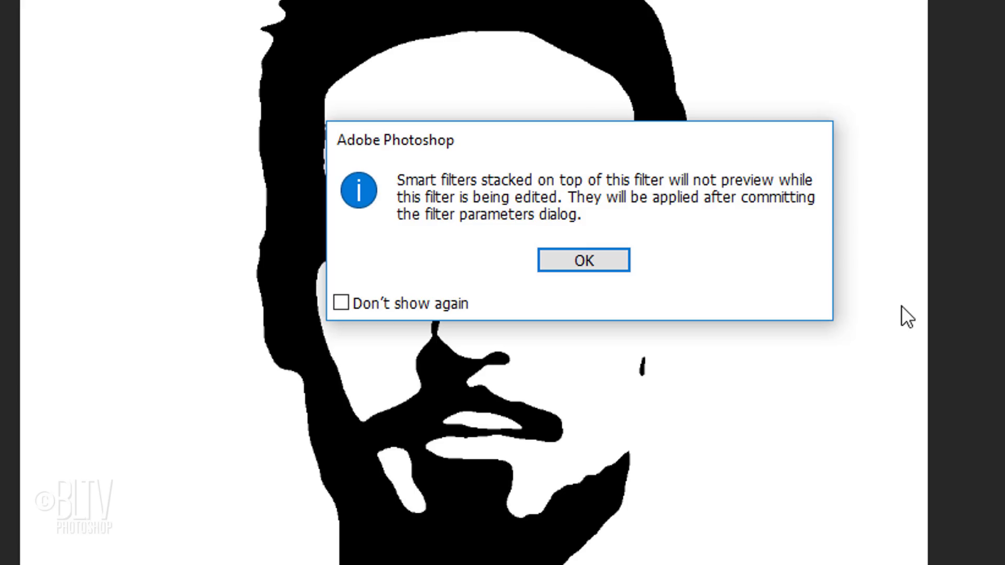
click(584, 260)
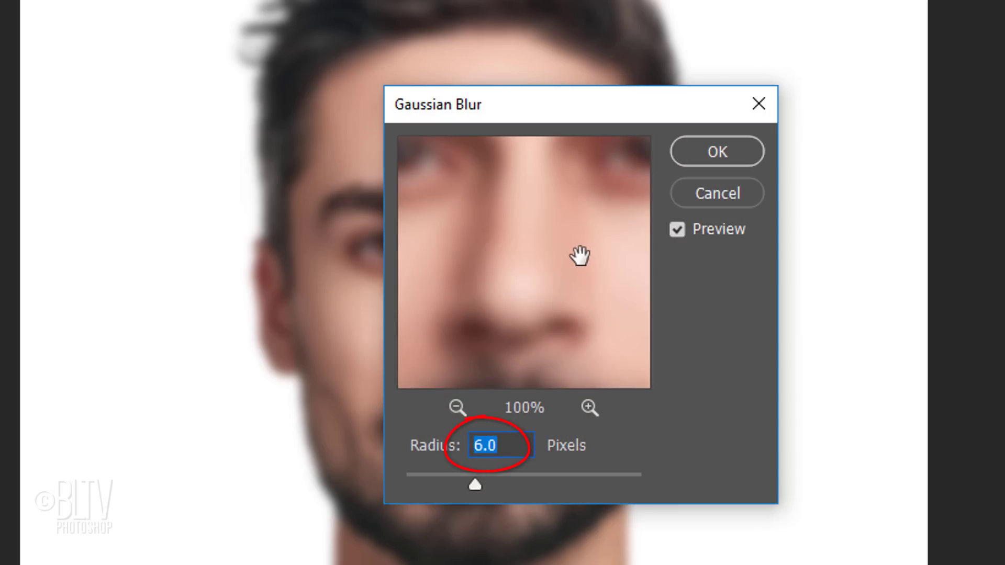
text(10)
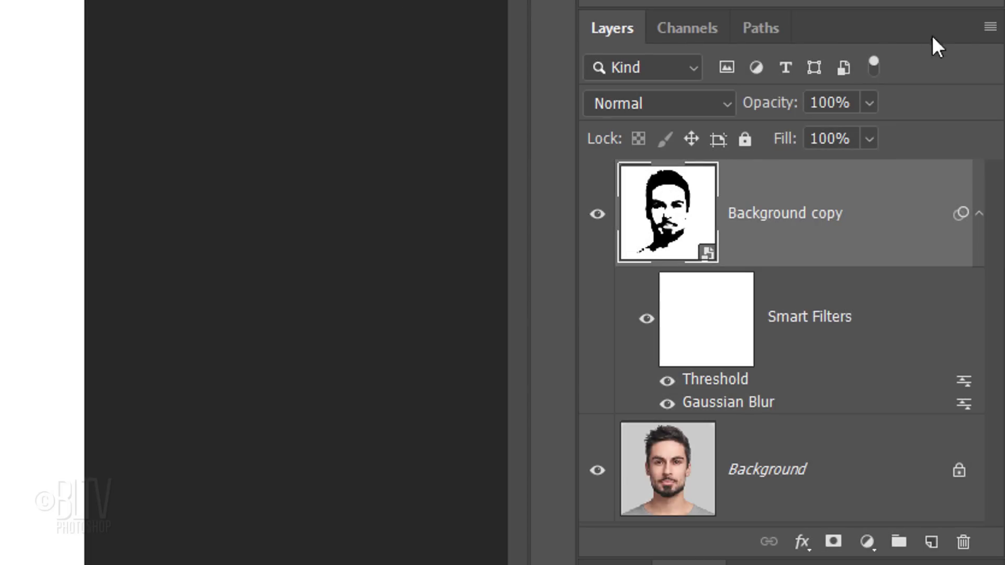
Convert the blurred-threshold Background copy to a smart object and add Layer 1 filled black above.
click(990, 27)
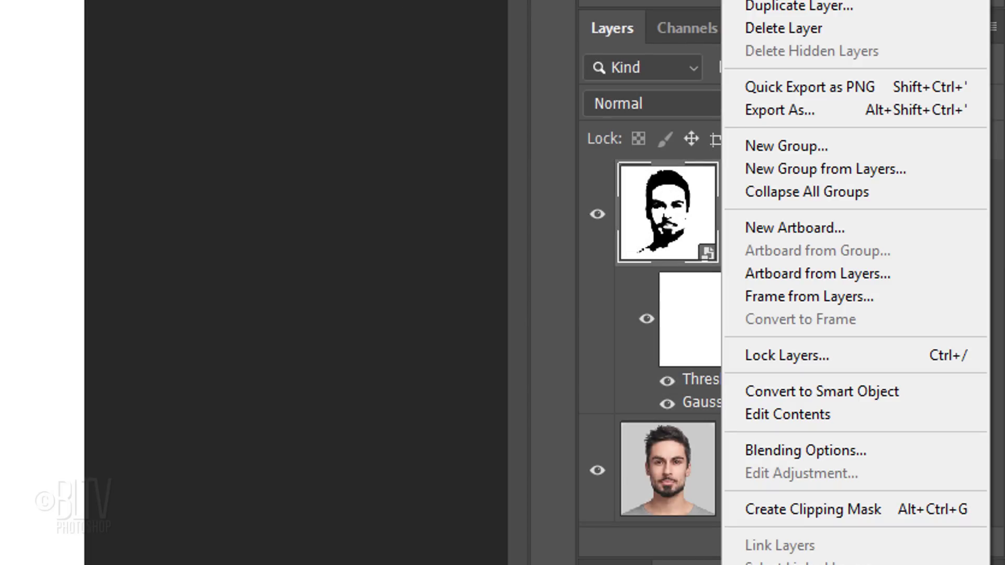
click(802, 396)
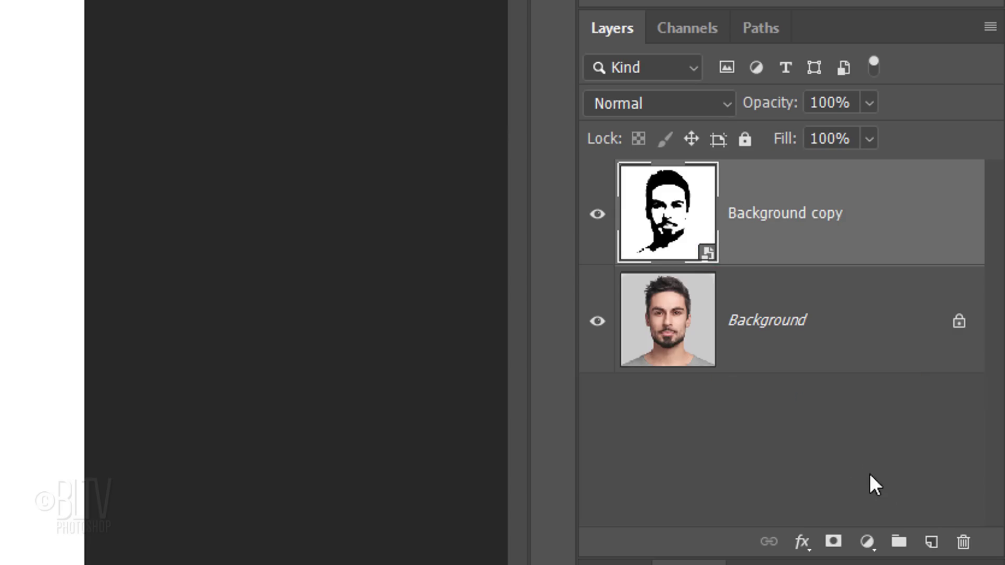
click(932, 544)
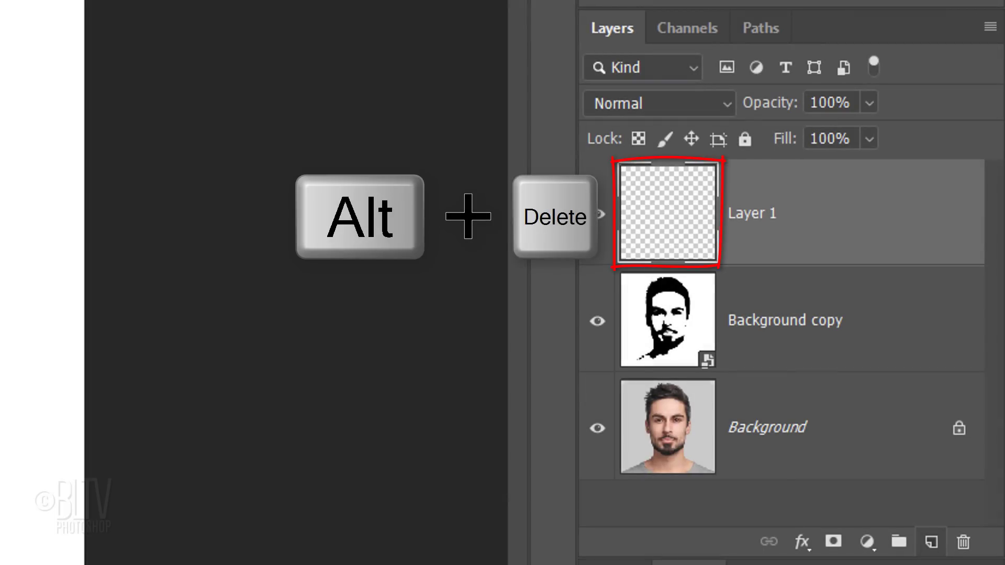
key(alt+Delete)
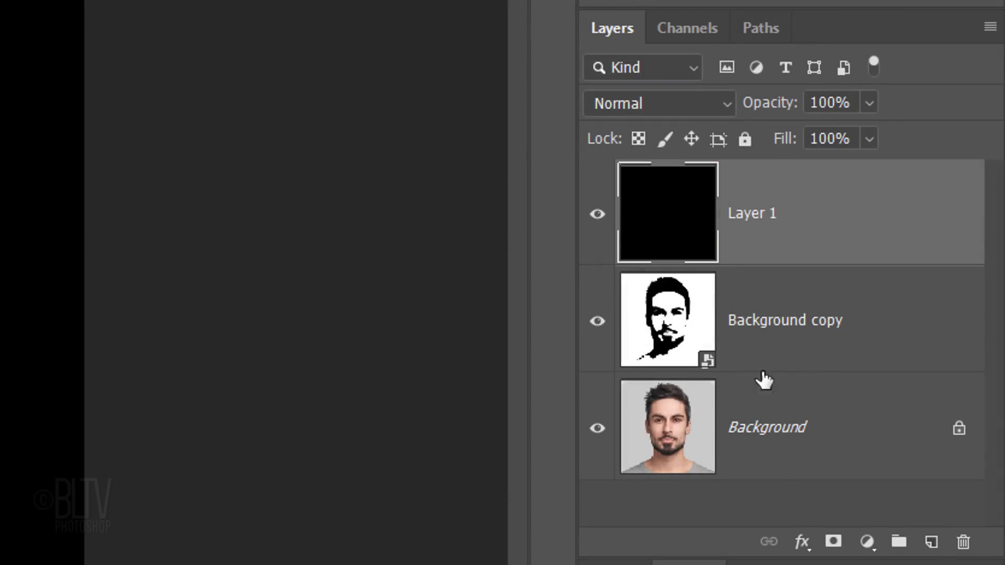
Enable Gradient Overlay on Layer 1 and set the gradient's left stop to D3F3FF.
double_click(681, 228)
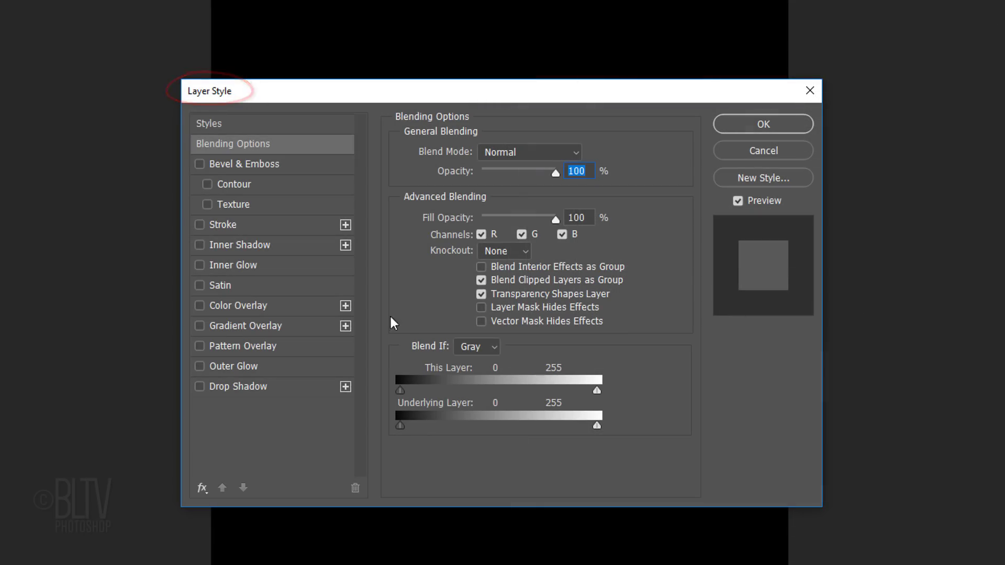
click(252, 325)
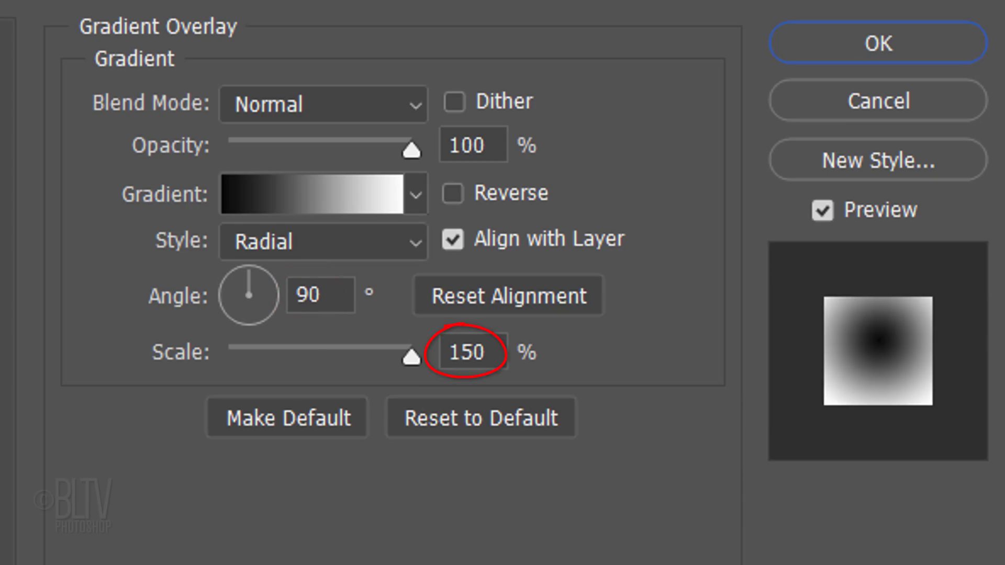
click(293, 202)
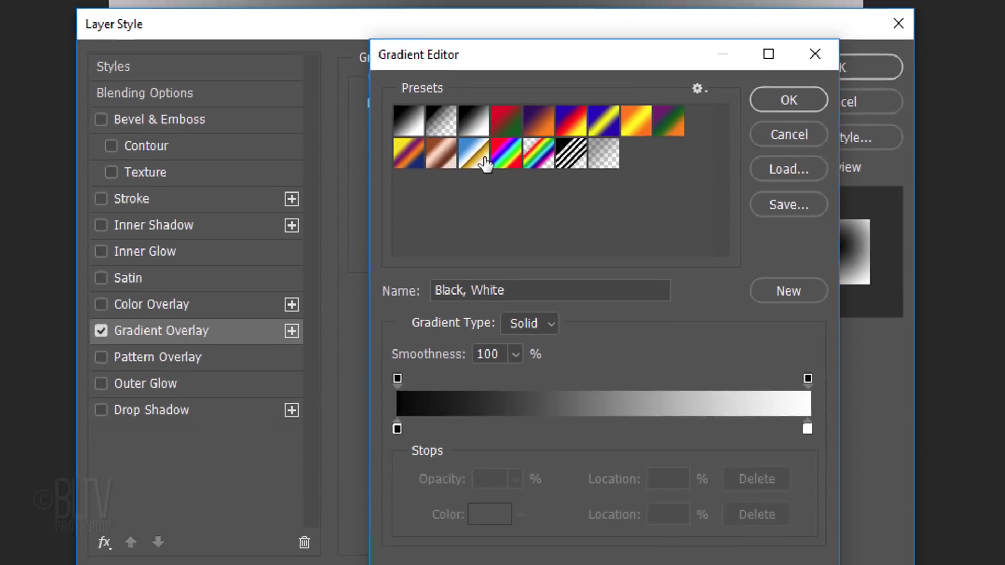
click(398, 429)
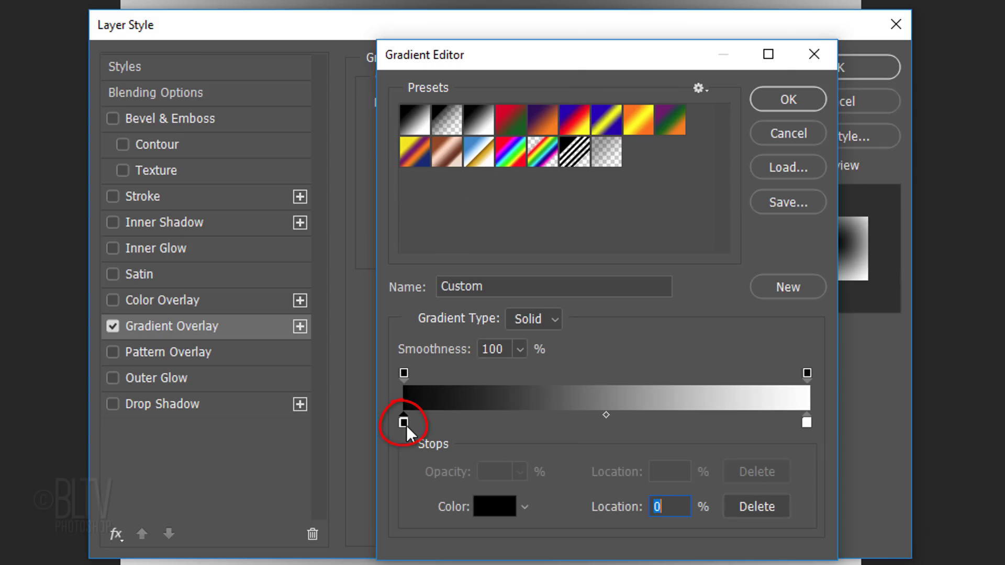
click(492, 508)
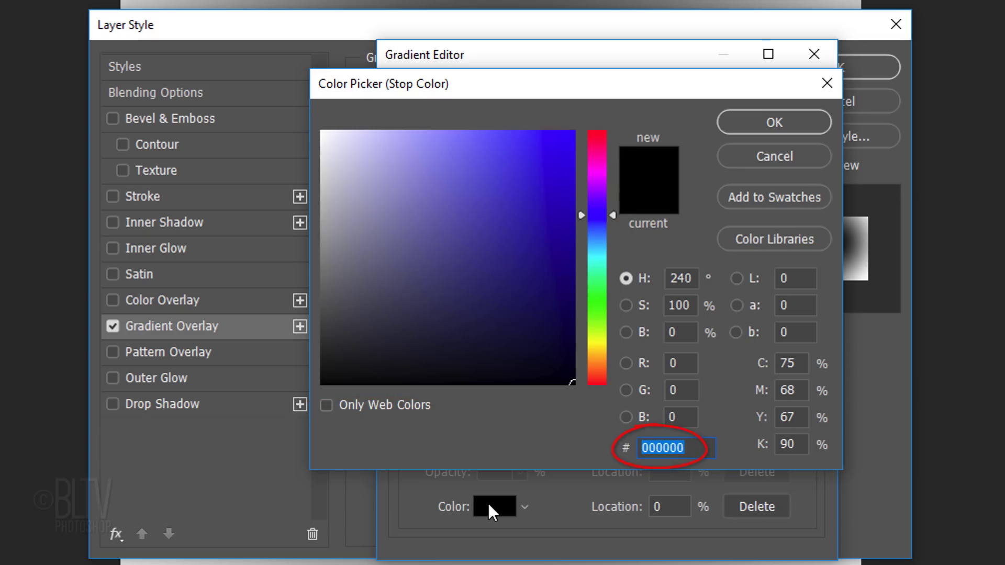
text(D3)
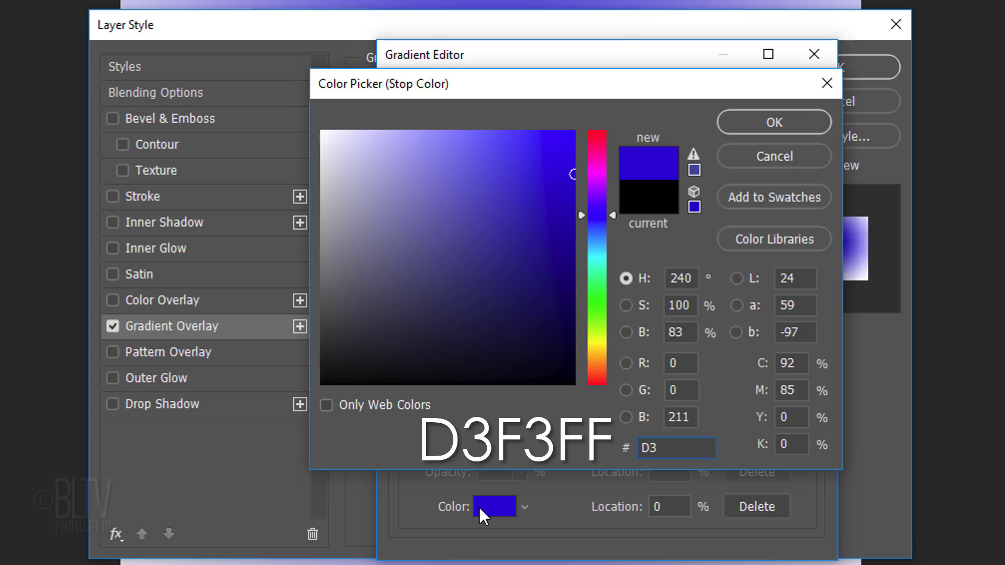
text(F3)
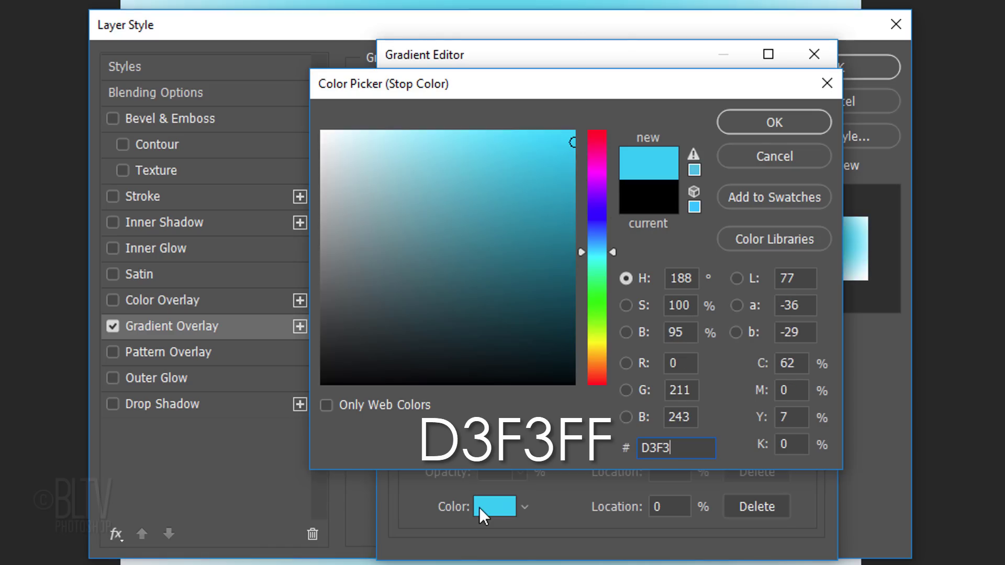
text(FF)
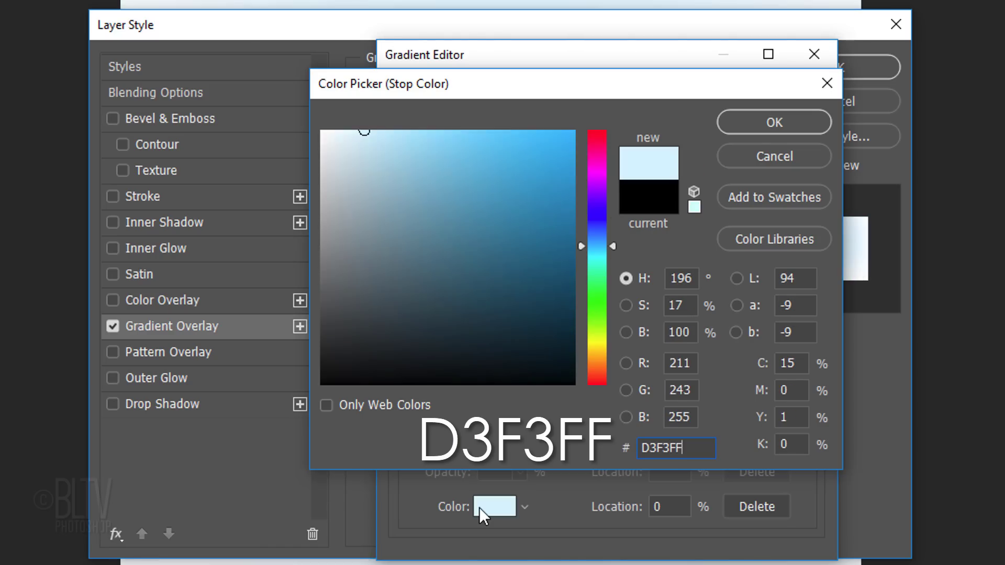
click(759, 125)
Set the gradient's right stop colour to navy 002871.
click(806, 423)
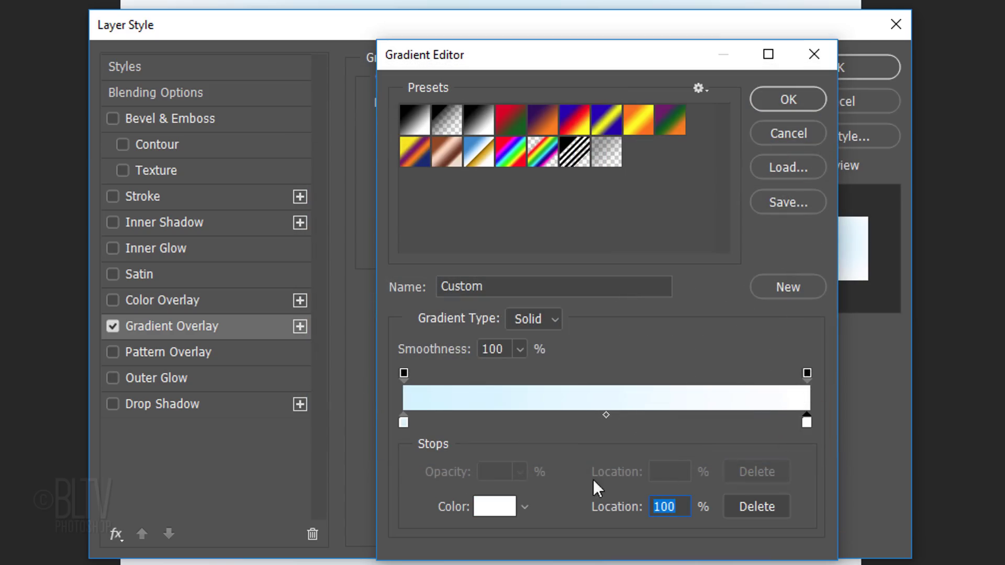
click(502, 503)
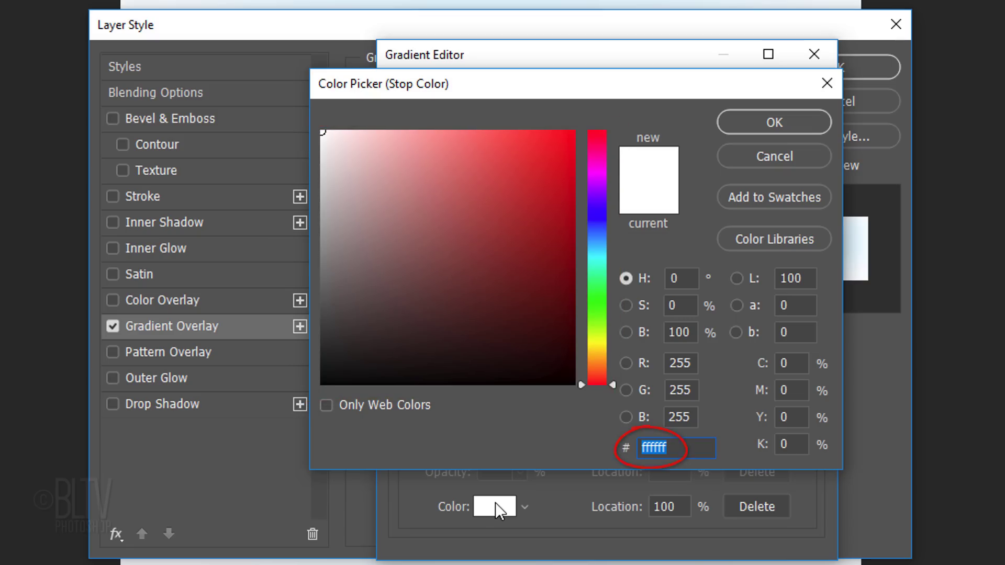
text(00)
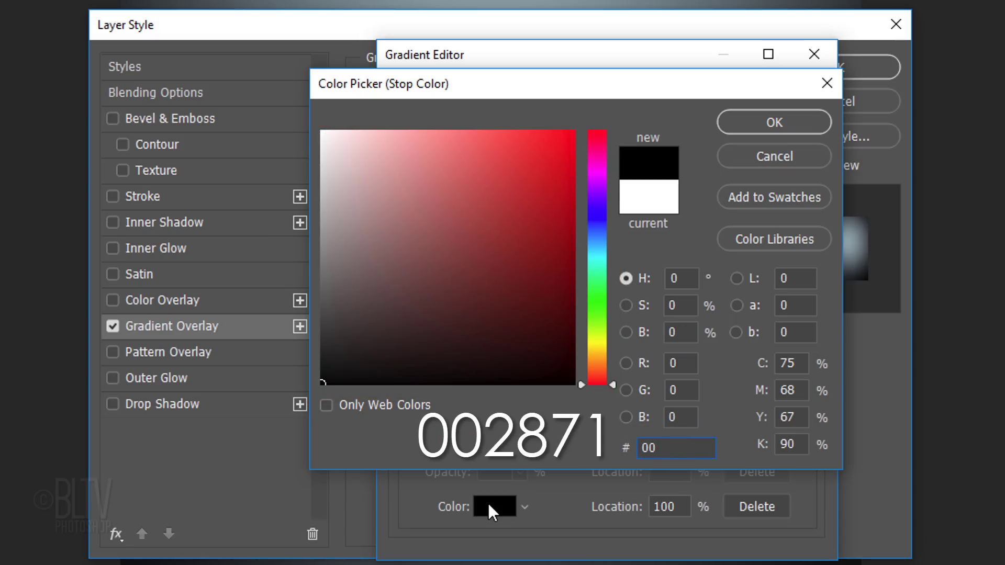
text(28)
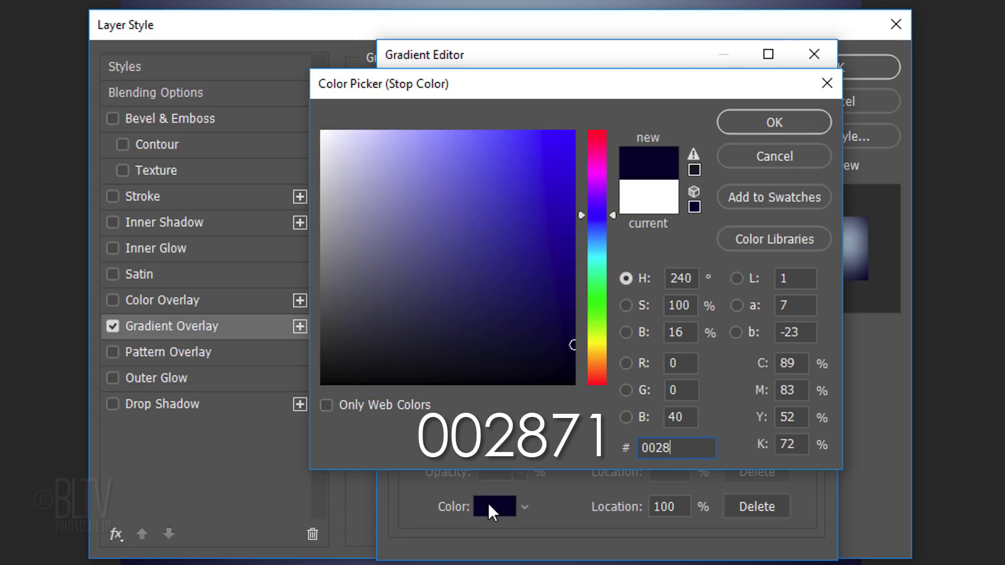
text(71)
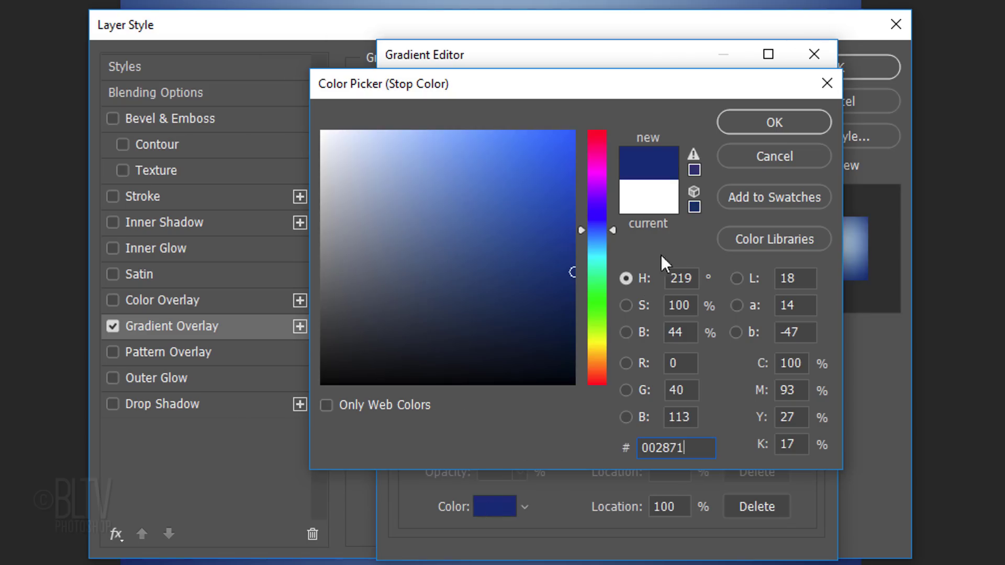
click(761, 125)
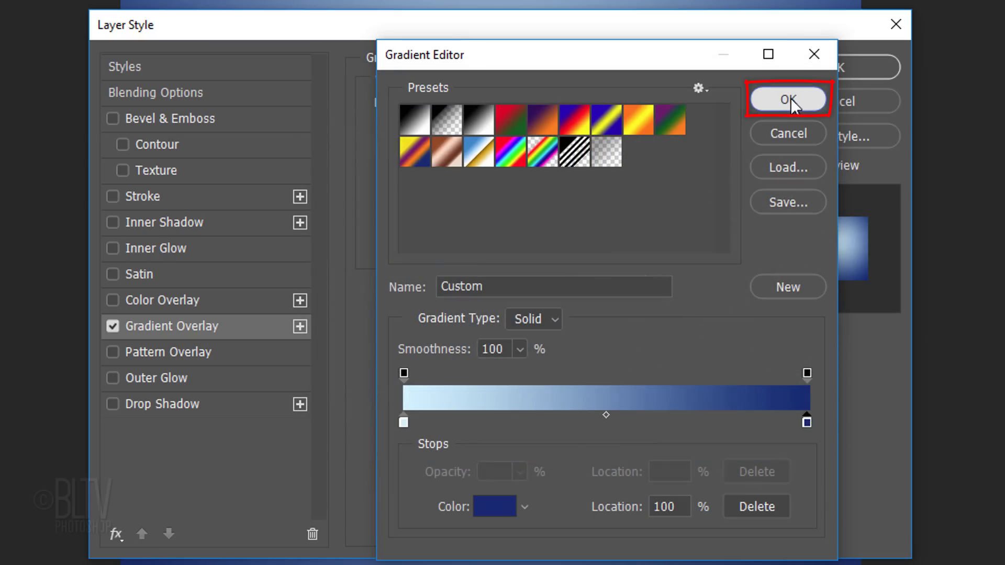
Accept the D3F3FF-to-002871 gradient with its centre nudged up, then convert Layer 1 to a smart object.
click(790, 98)
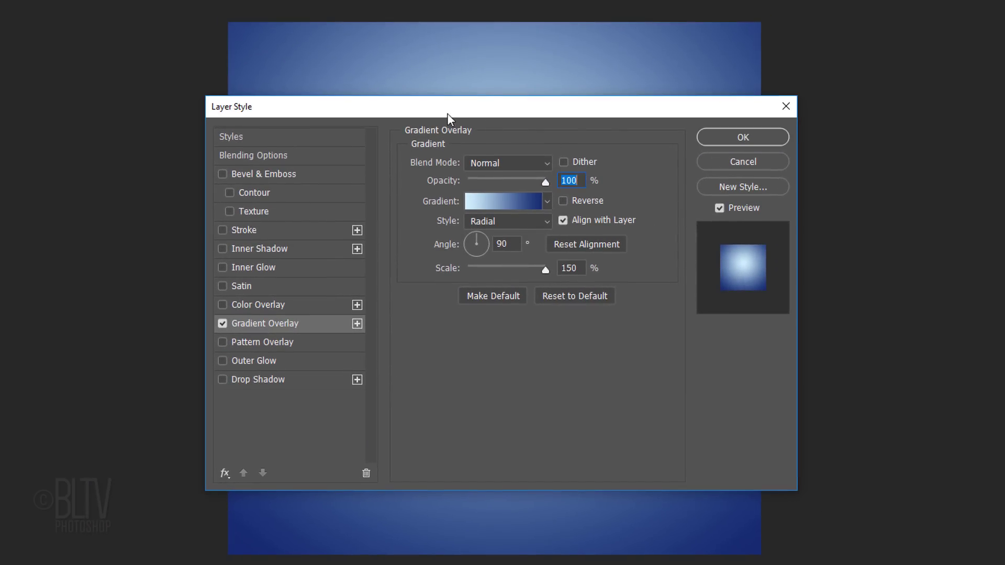
drag(447, 113, 845, 116)
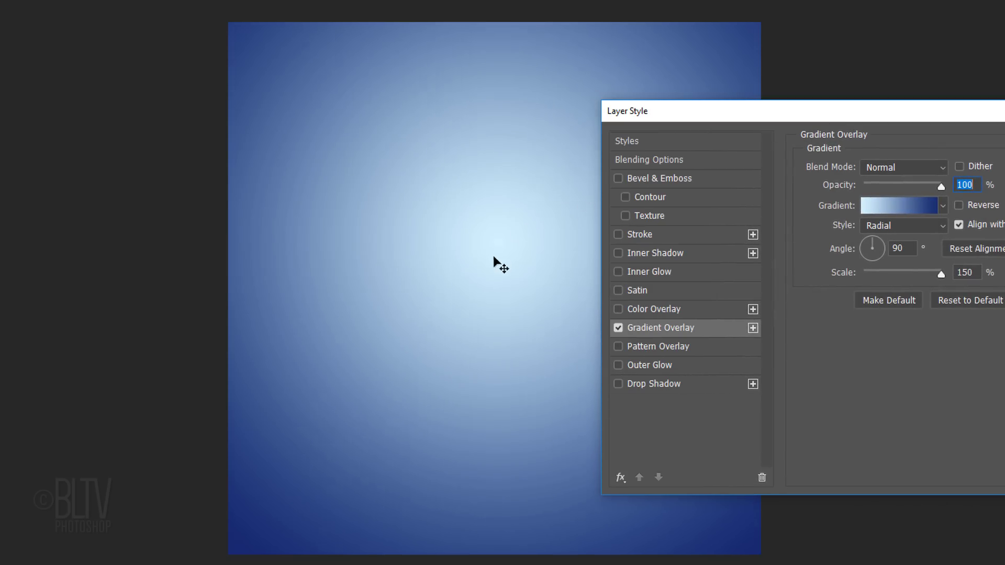
drag(493, 260, 495, 237)
drag(940, 119, 616, 134)
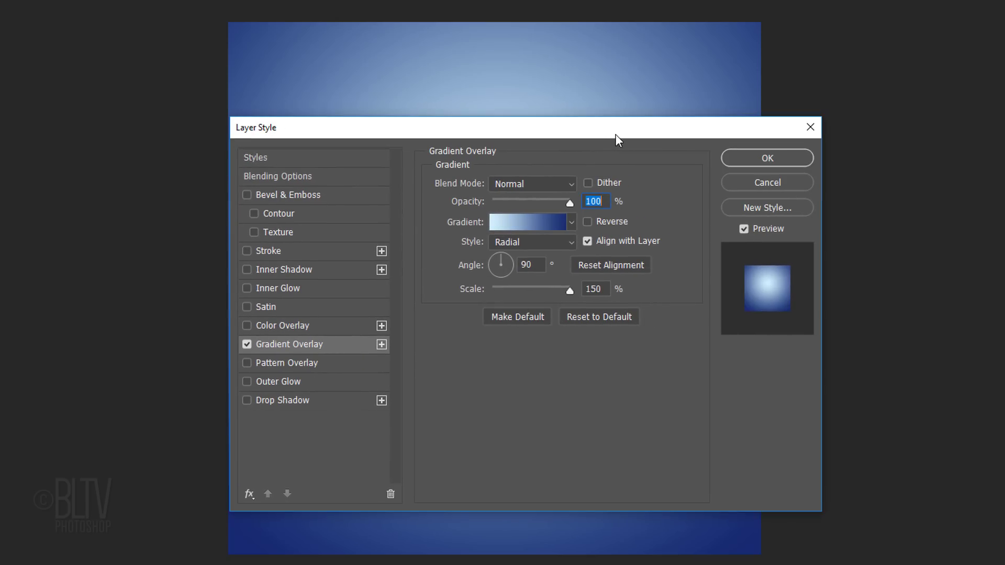
click(747, 158)
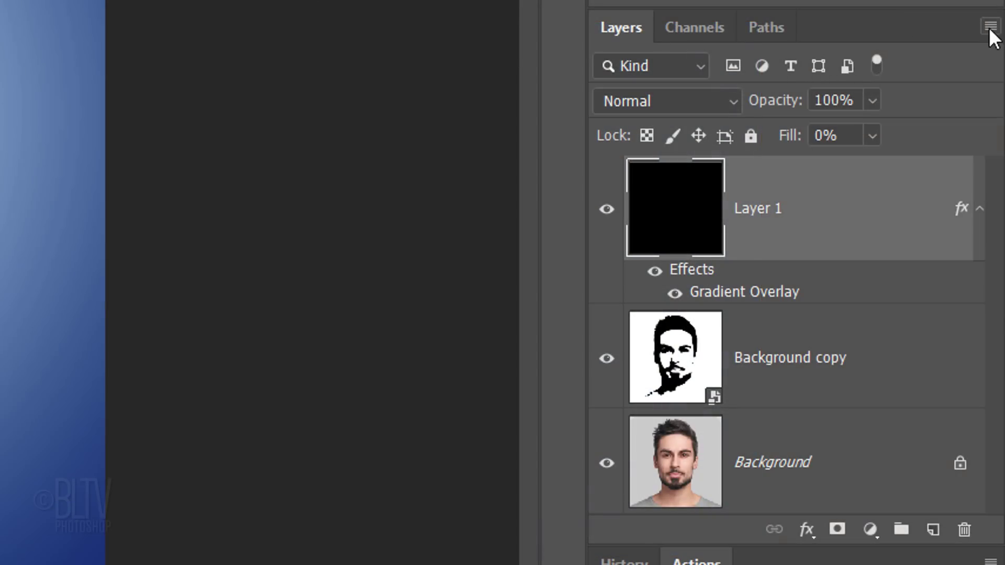
click(988, 27)
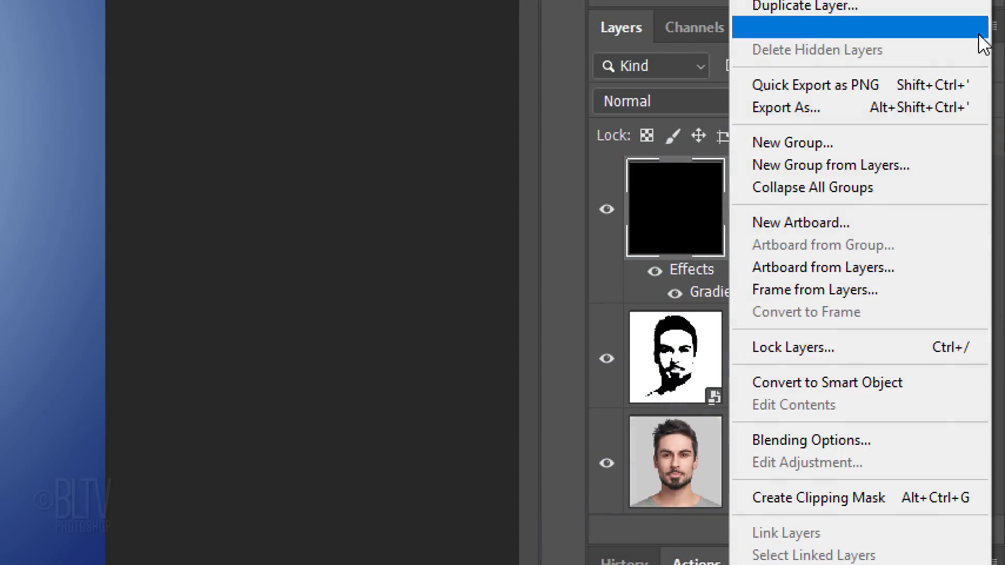
click(797, 382)
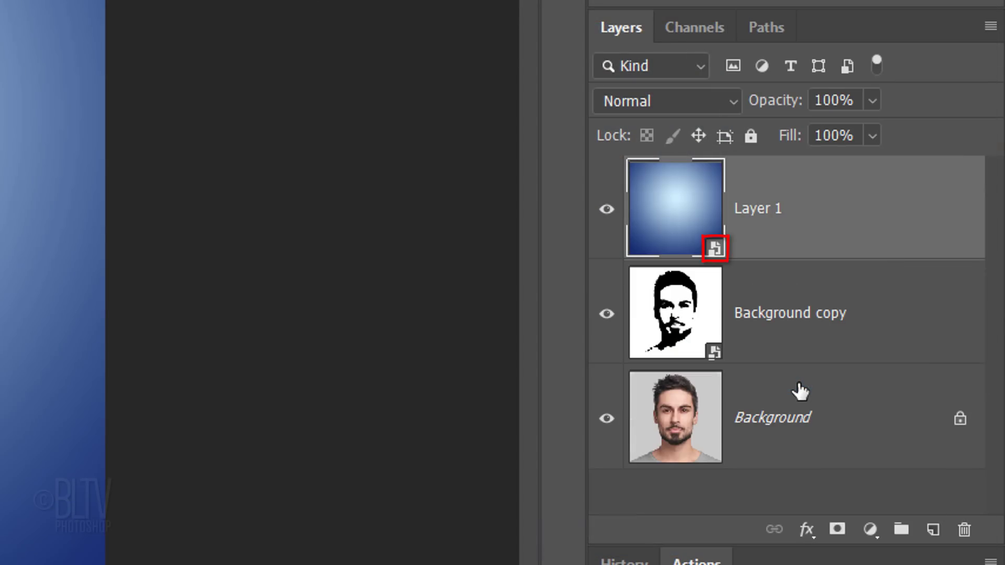
Add Layer 2, hide Layer 1, load the RGB channel as a selection, and fill it black.
click(933, 531)
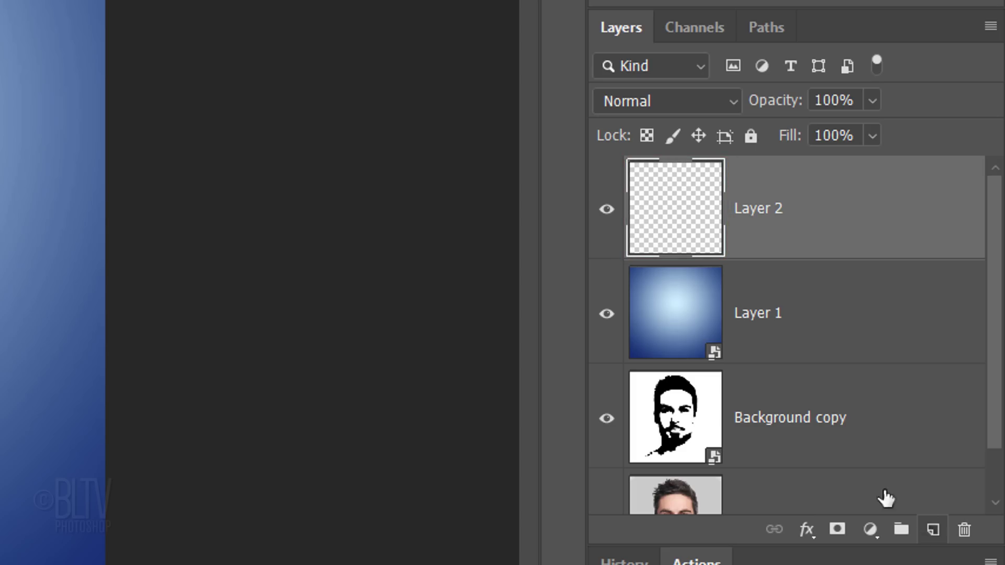
click(607, 315)
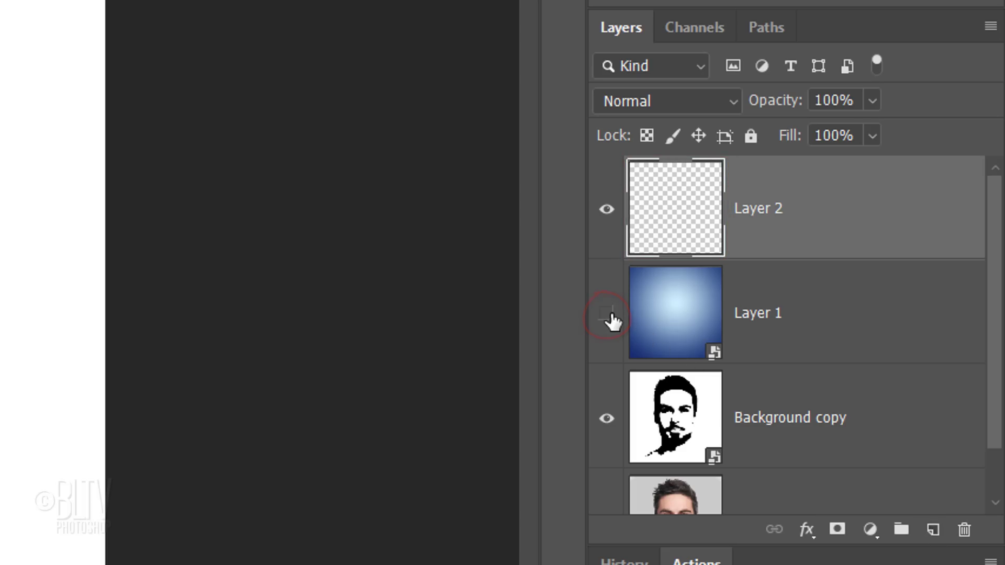
click(694, 29)
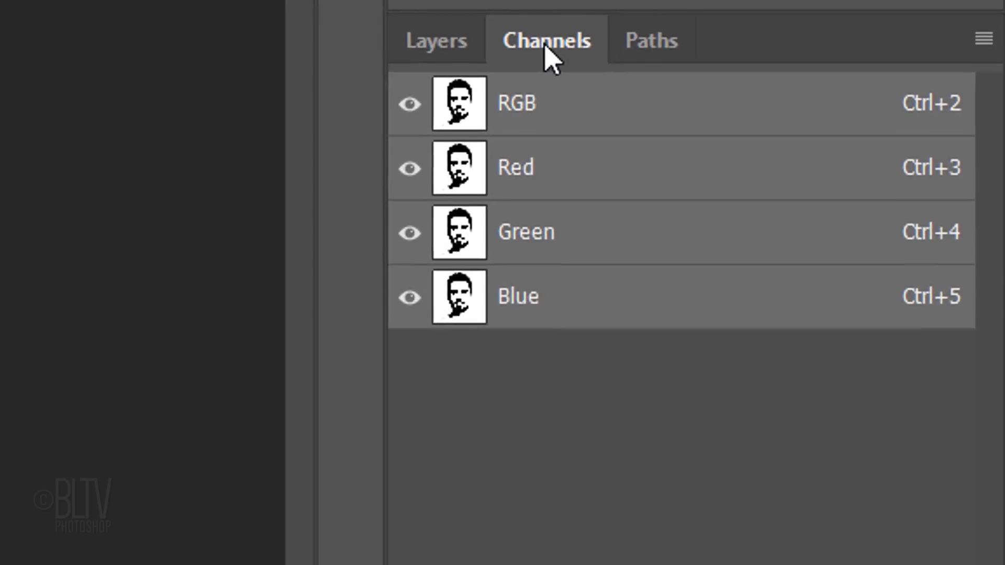
ctrl+click(422, 114)
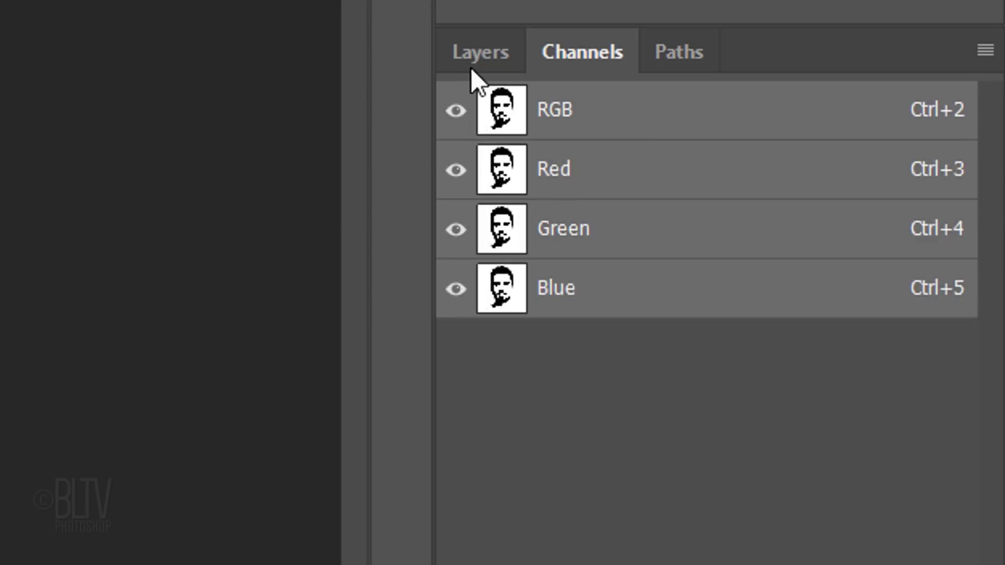
click(479, 51)
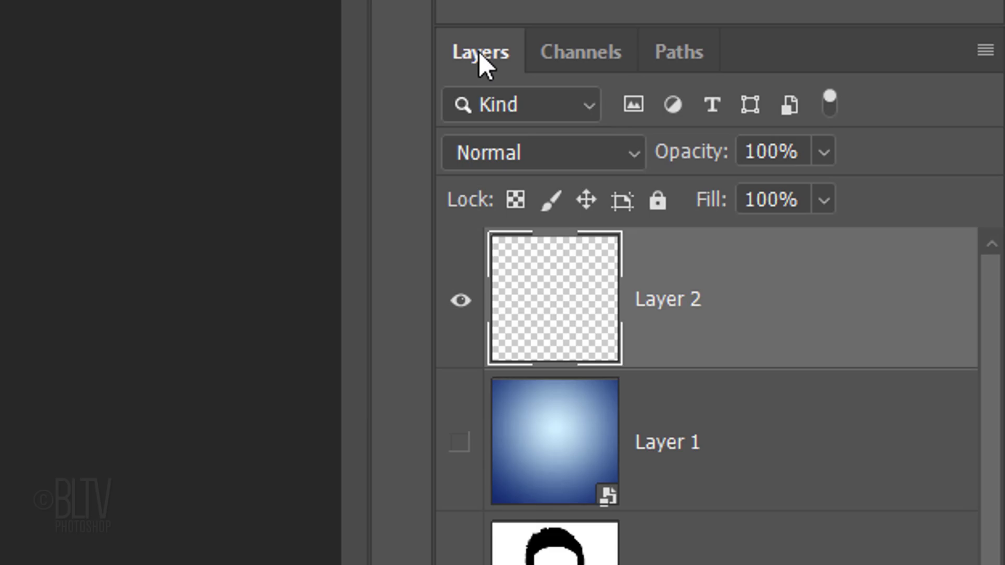
key(alt+Delete)
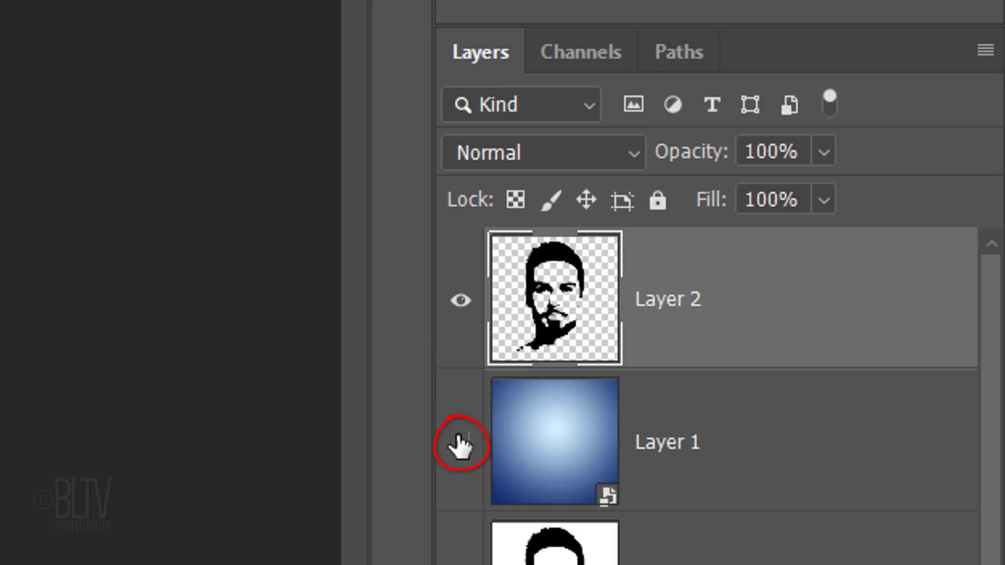
Show Layer 1 again and give Layer 2 a #313131 Color Overlay plus an Inner Shadow.
click(461, 446)
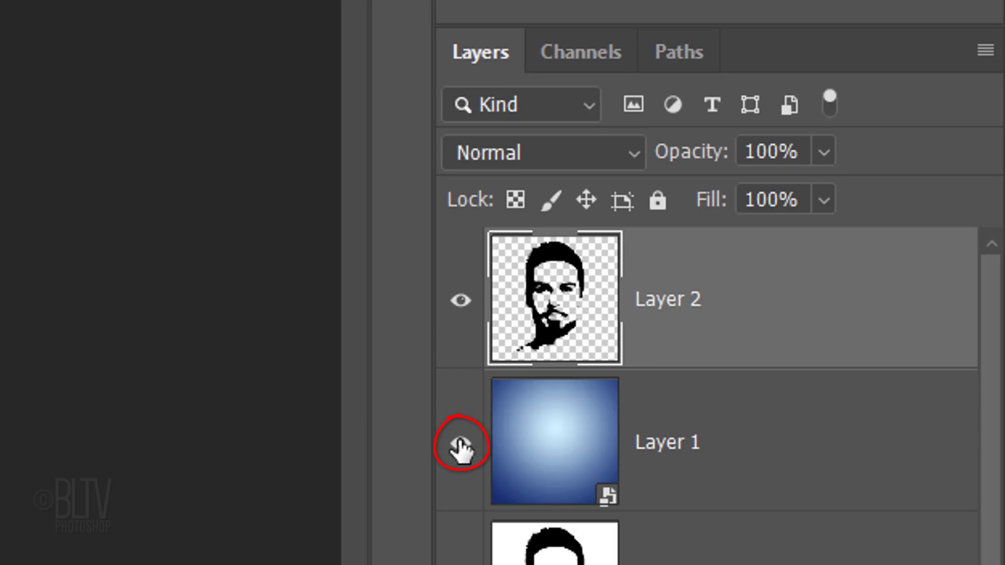
double_click(557, 308)
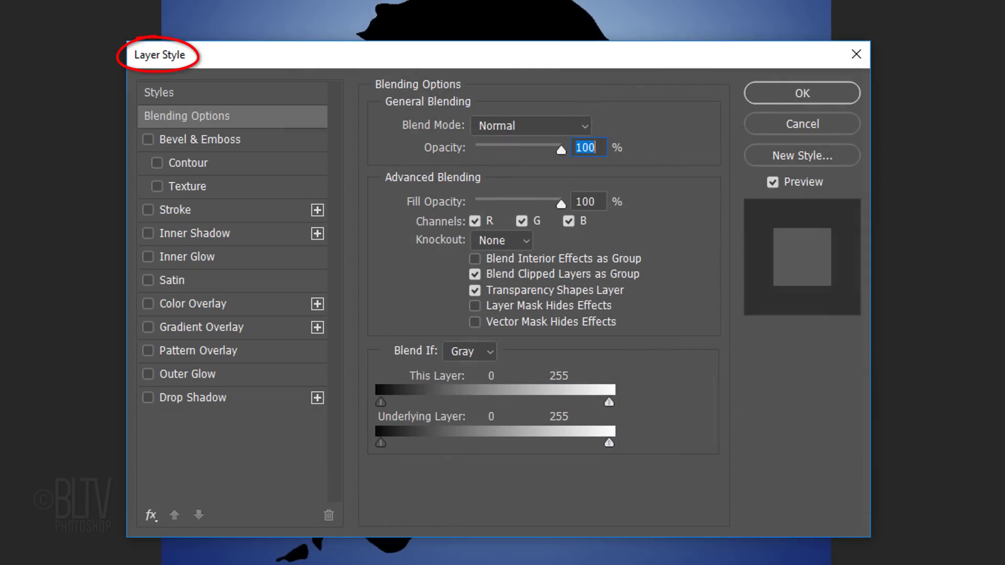
click(212, 304)
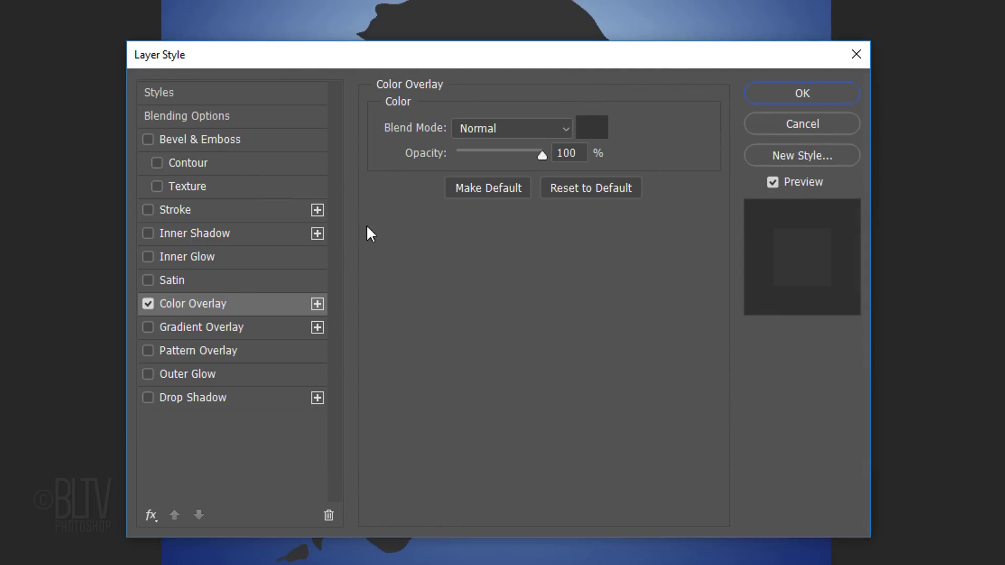
click(592, 128)
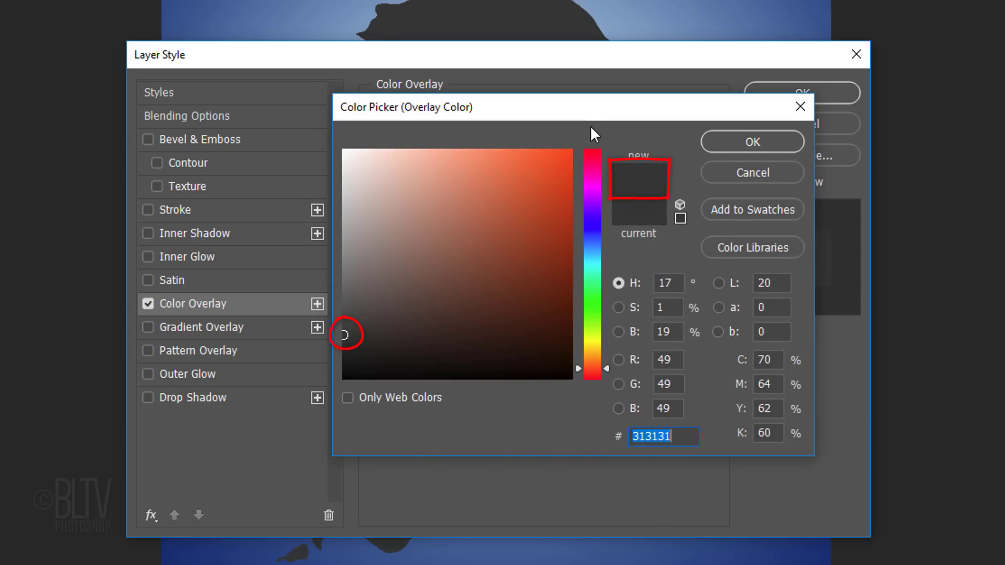
click(743, 146)
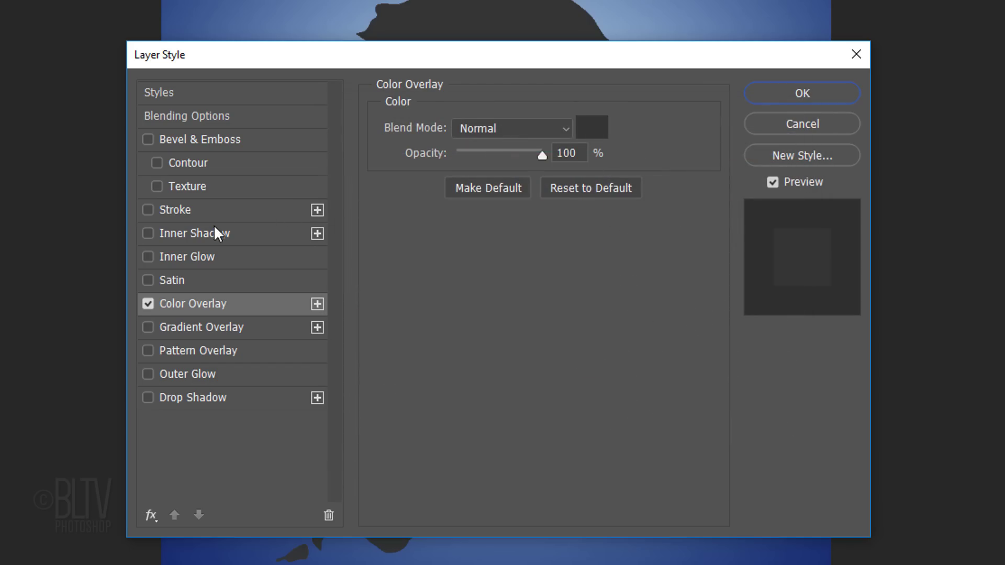
click(186, 233)
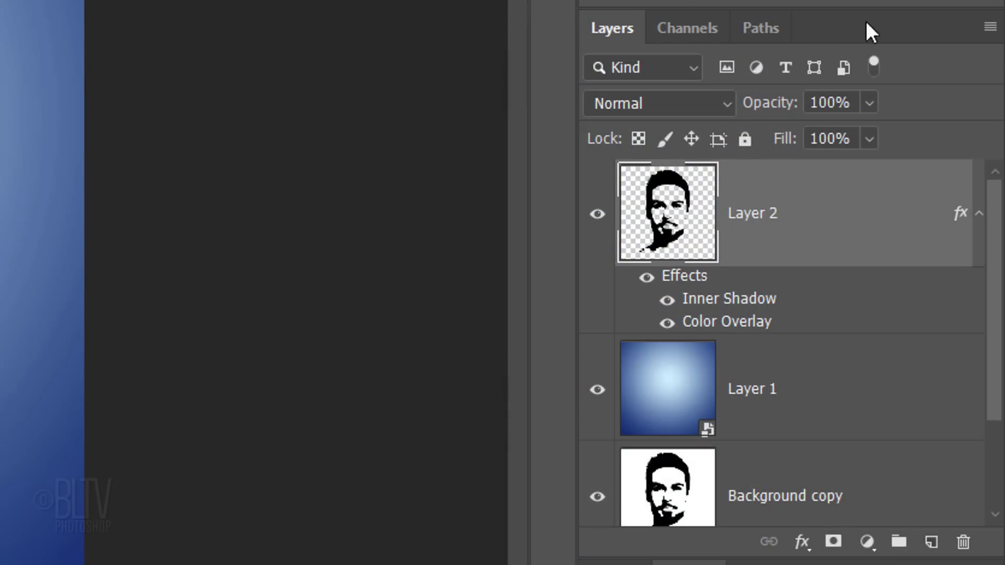
Convert the face layer to a smart object and apply a Canvas Texturizer (200%, relief 3).
click(984, 26)
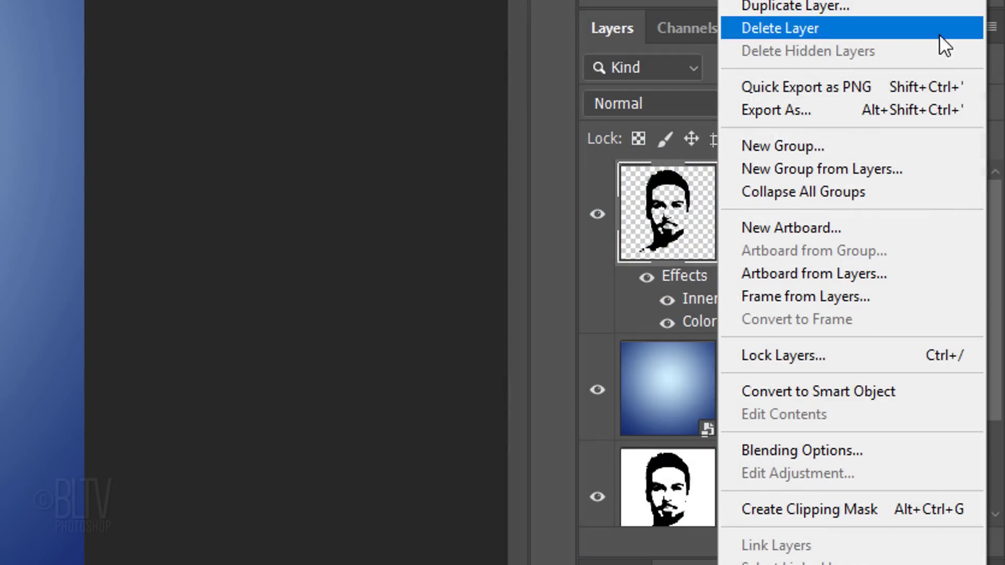
click(815, 392)
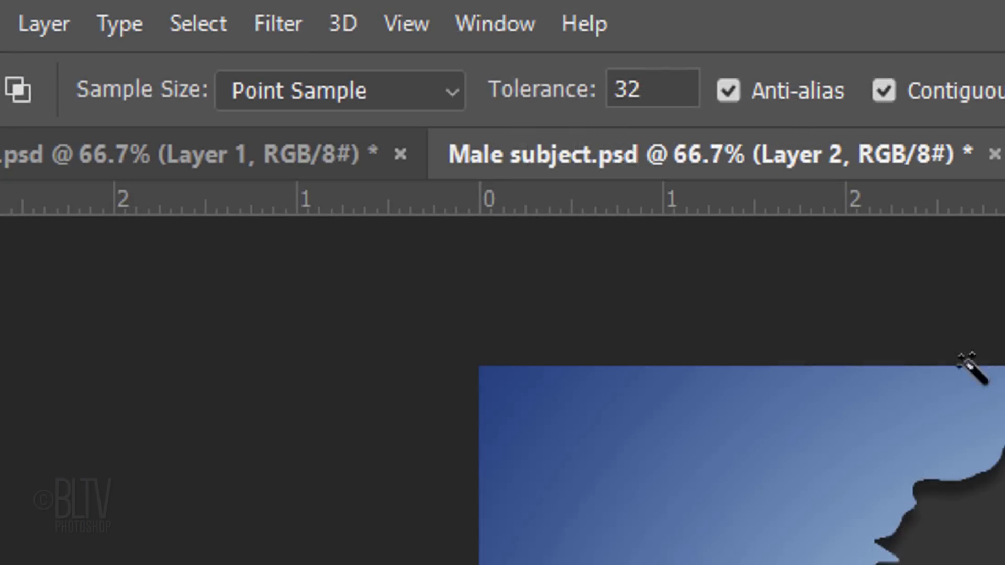
click(298, 33)
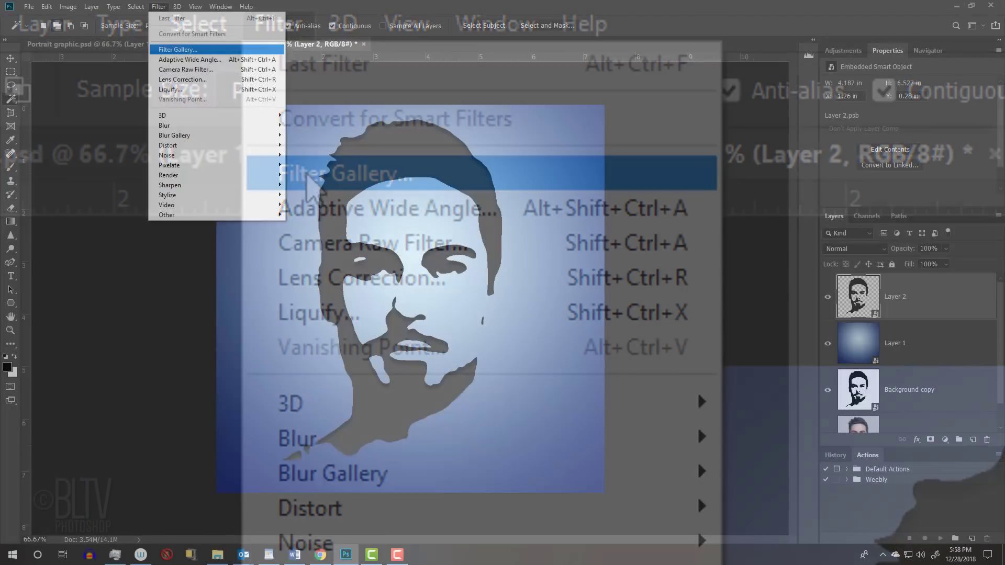
click(306, 175)
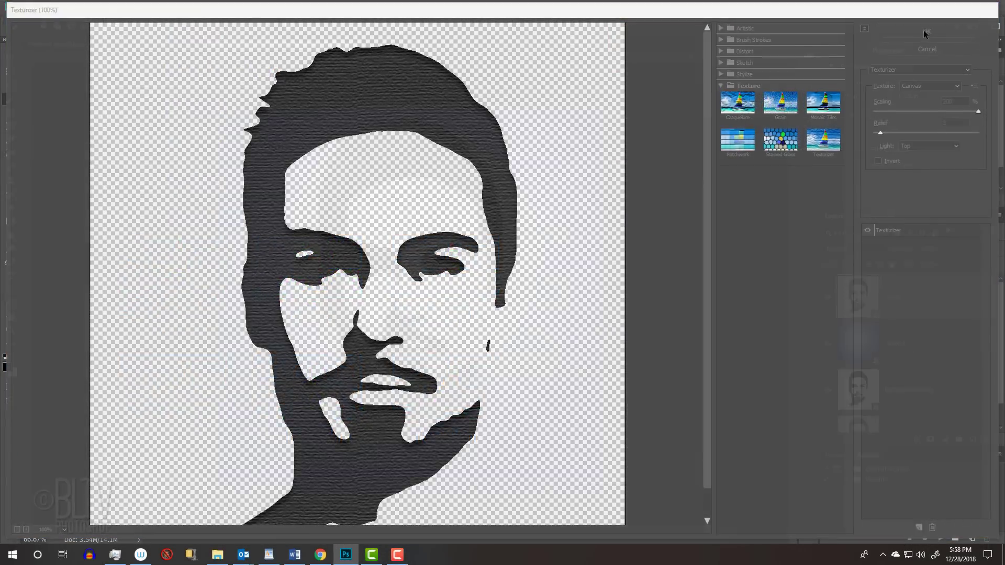
click(759, 39)
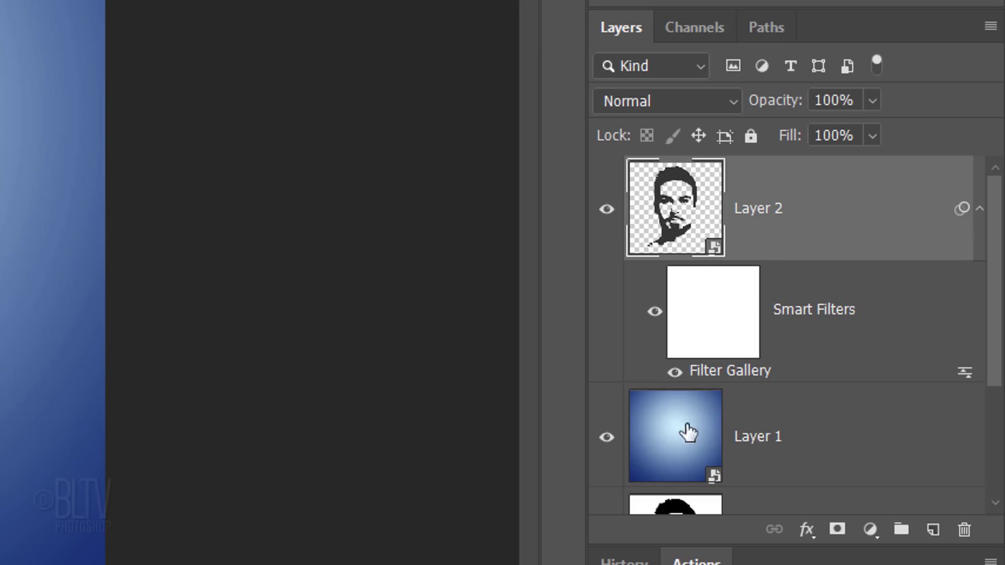
Mask the blue gradient Layer 1 with the face shape and add Bevel & Emboss.
click(686, 449)
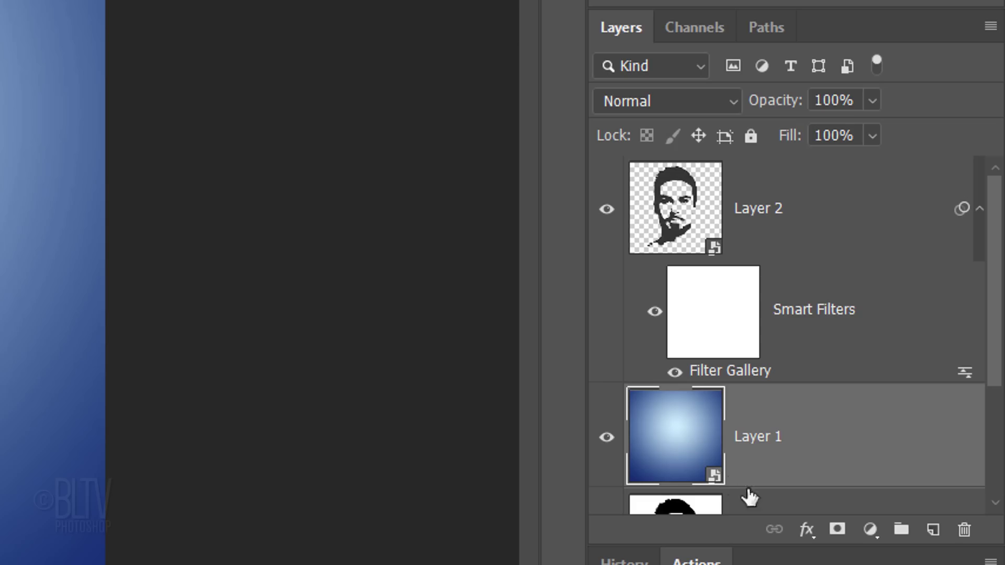
alt+click(836, 531)
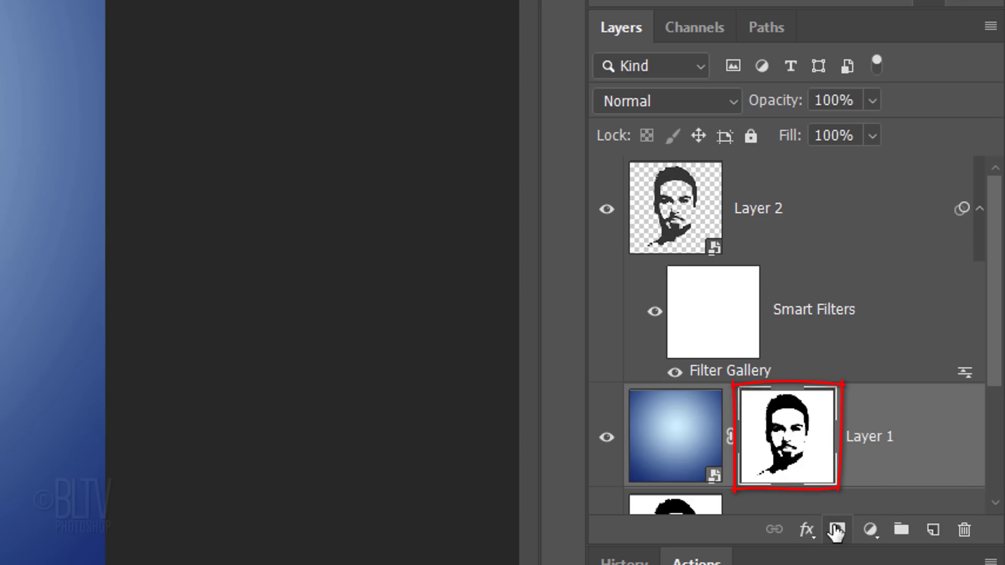
click(806, 530)
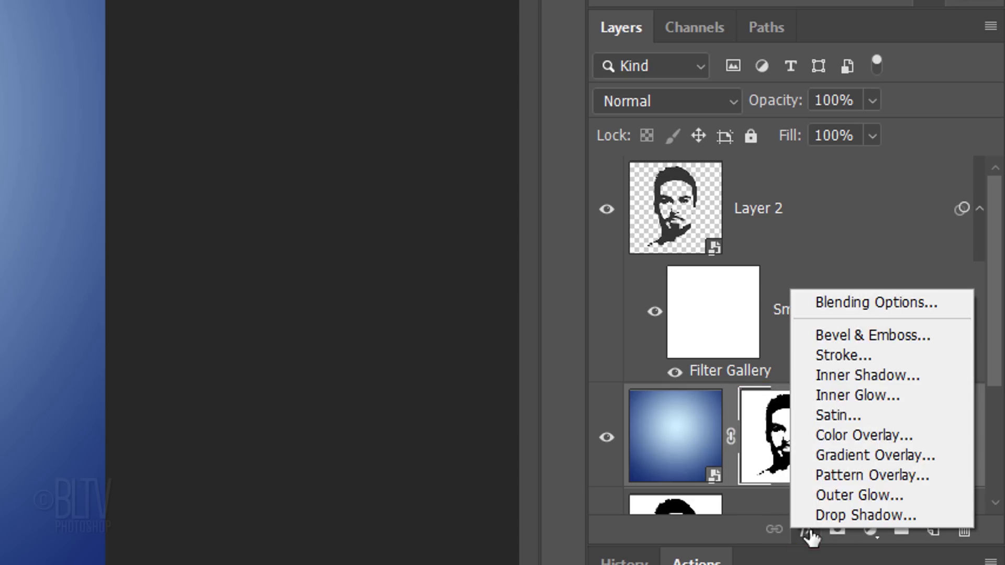
click(828, 329)
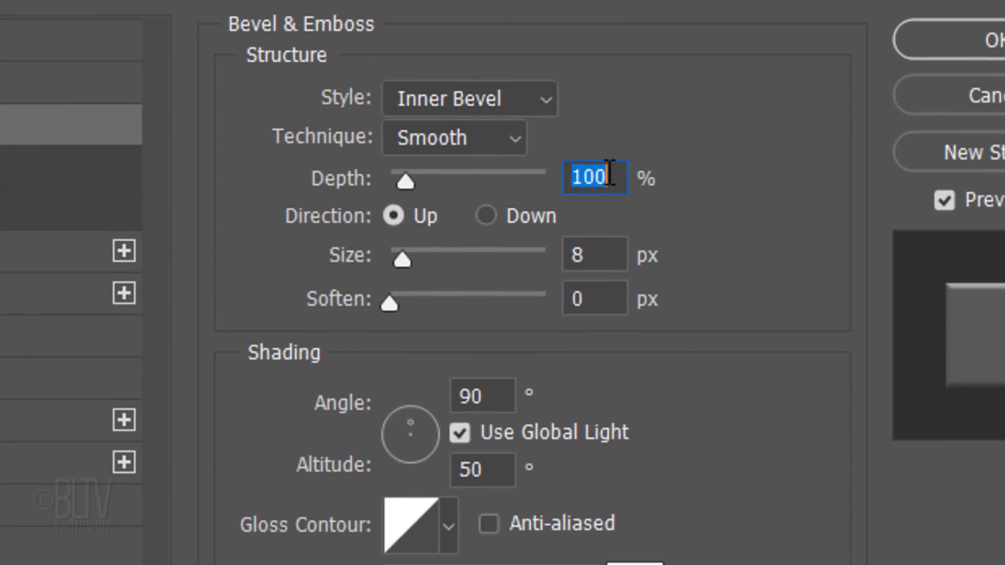
Set the bevel technique to Chisel Soft with depth 50 and size 5.
click(478, 139)
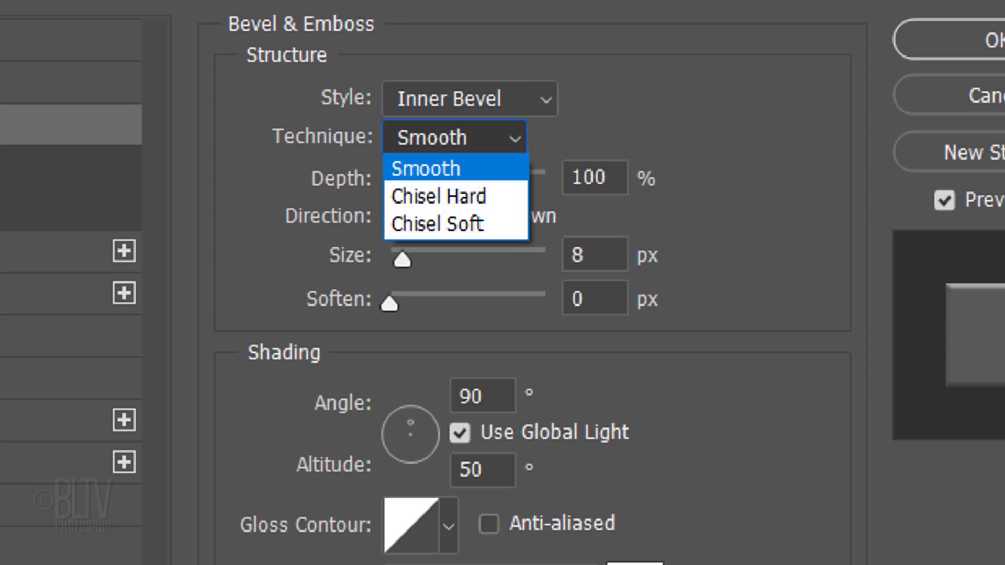
click(463, 225)
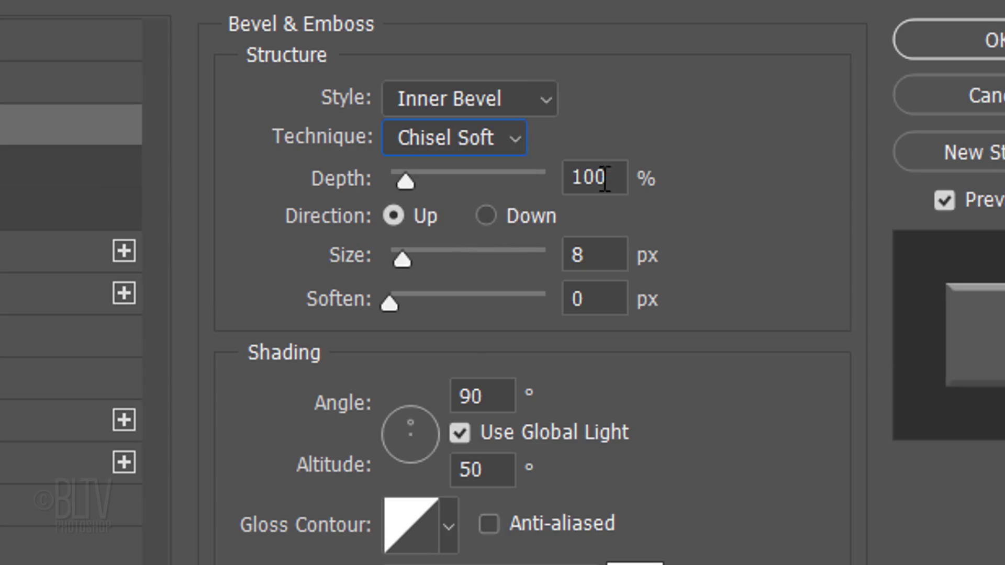
double_click(585, 177)
text(50)
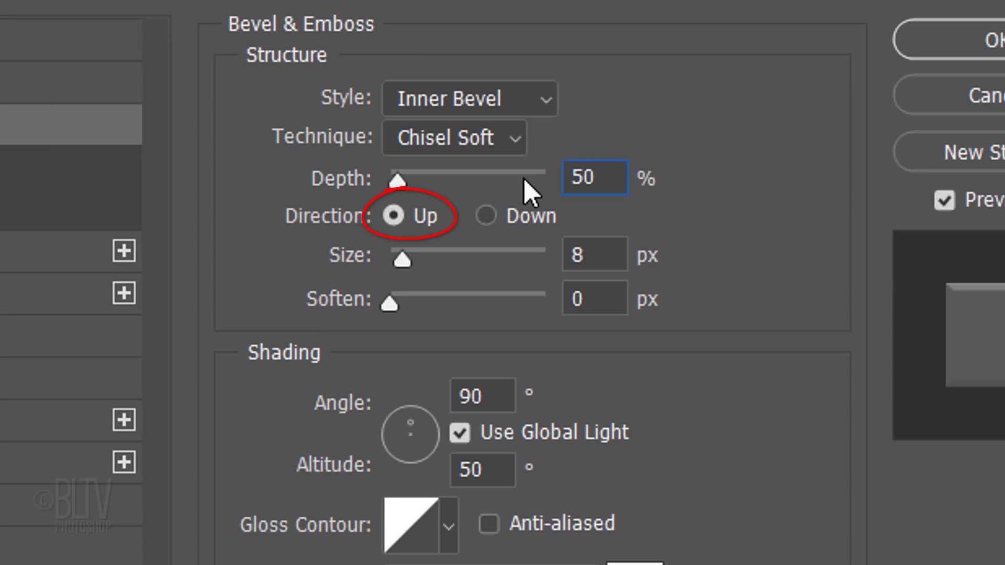
click(583, 254)
key(BackSpace)
text(50)
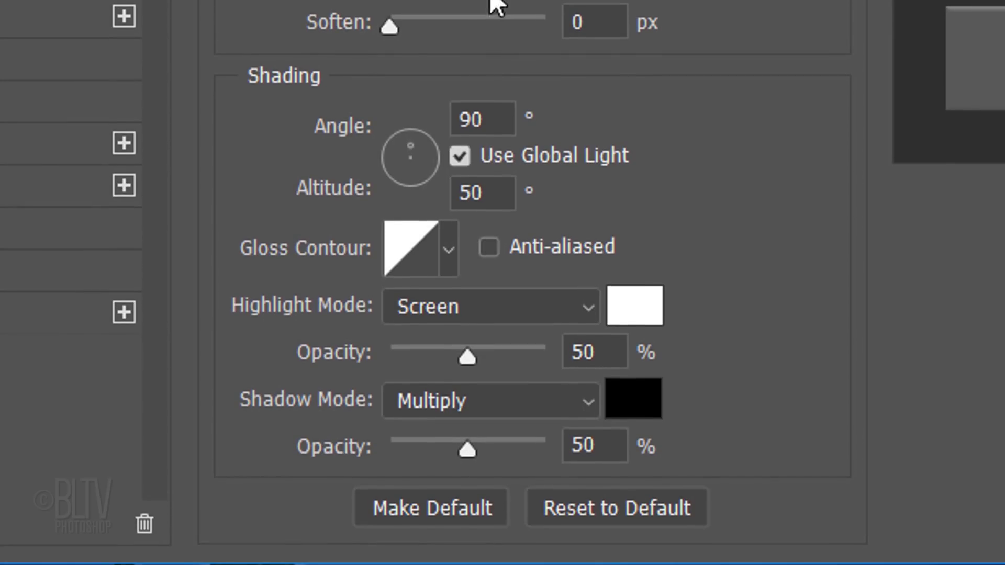
Set highlights to Linear Dodge at 25% opacity and shadow opacity to 0%, then apply.
click(498, 306)
click(498, 306)
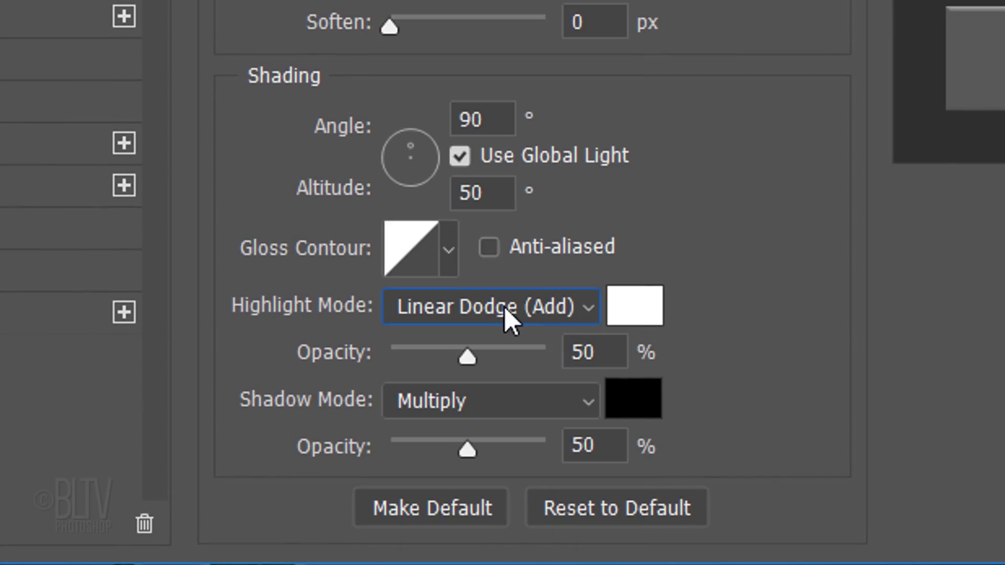
double_click(581, 352)
text(25)
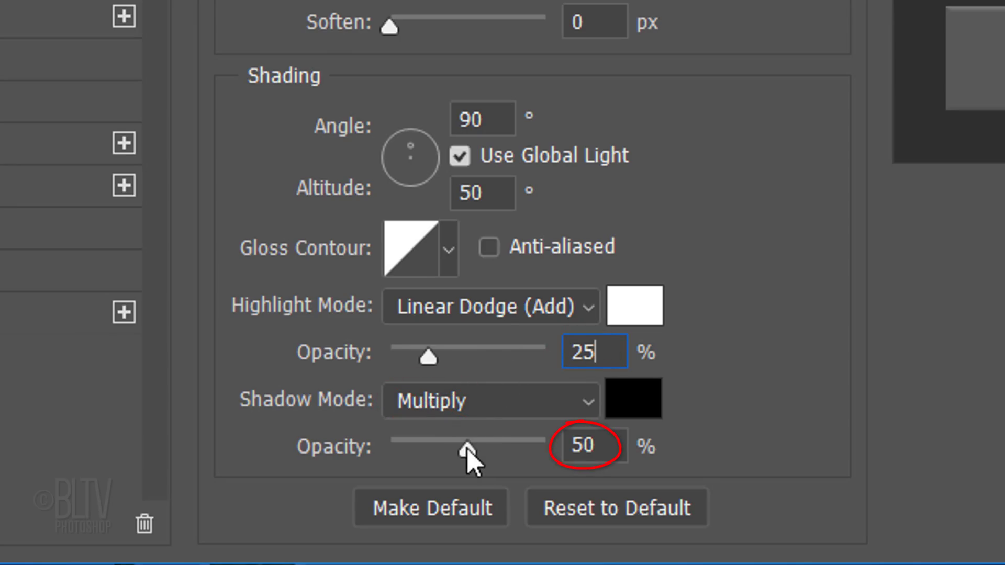
drag(466, 448, 313, 435)
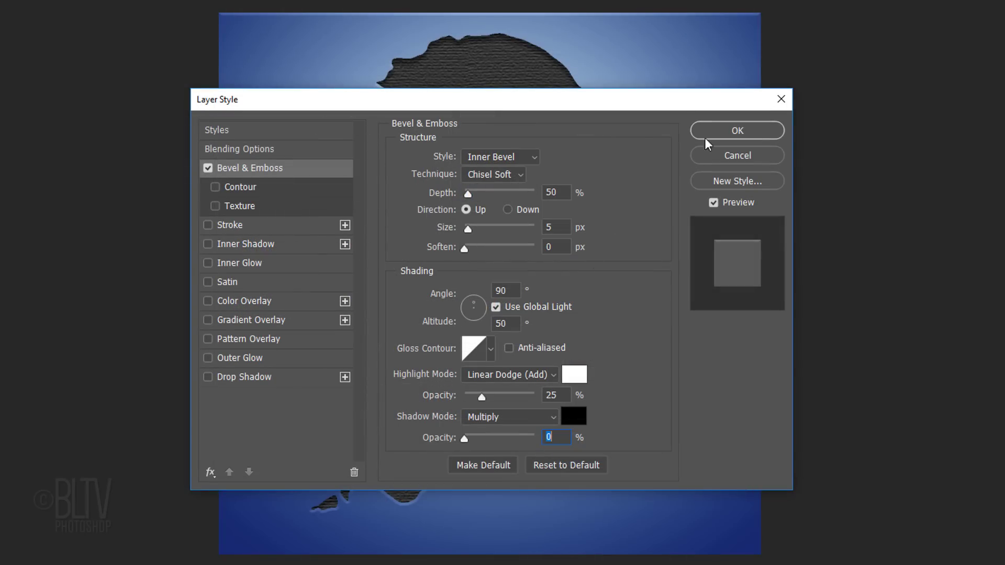
click(719, 137)
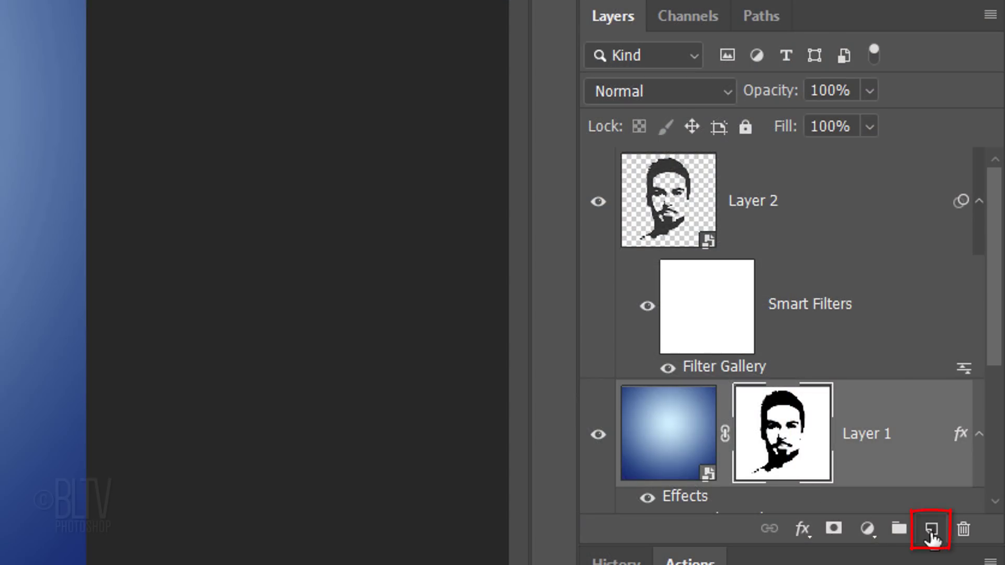
Add an empty Layer 3 and set the Polygon Tool to draw in Pixels mode.
click(930, 530)
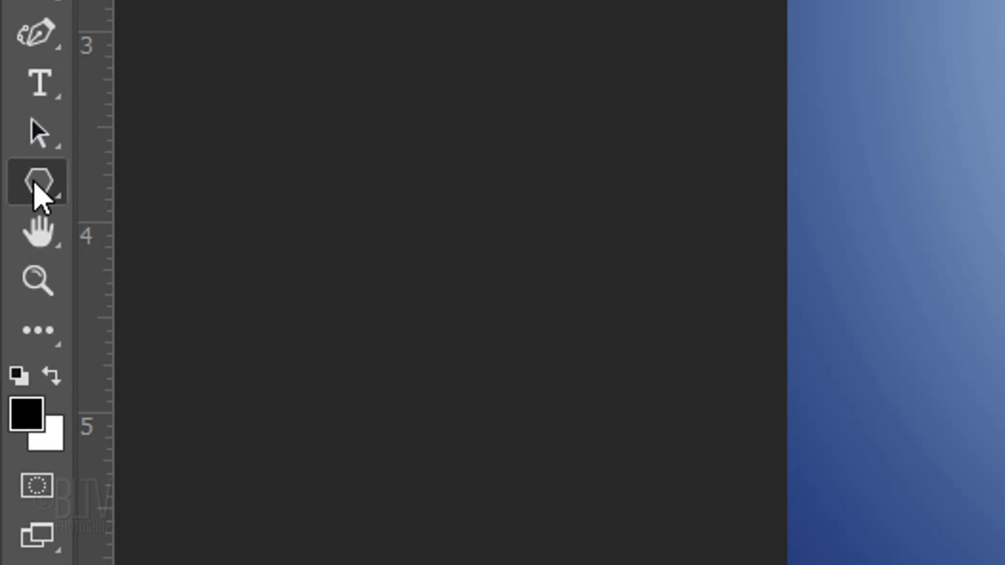
right_click(38, 189)
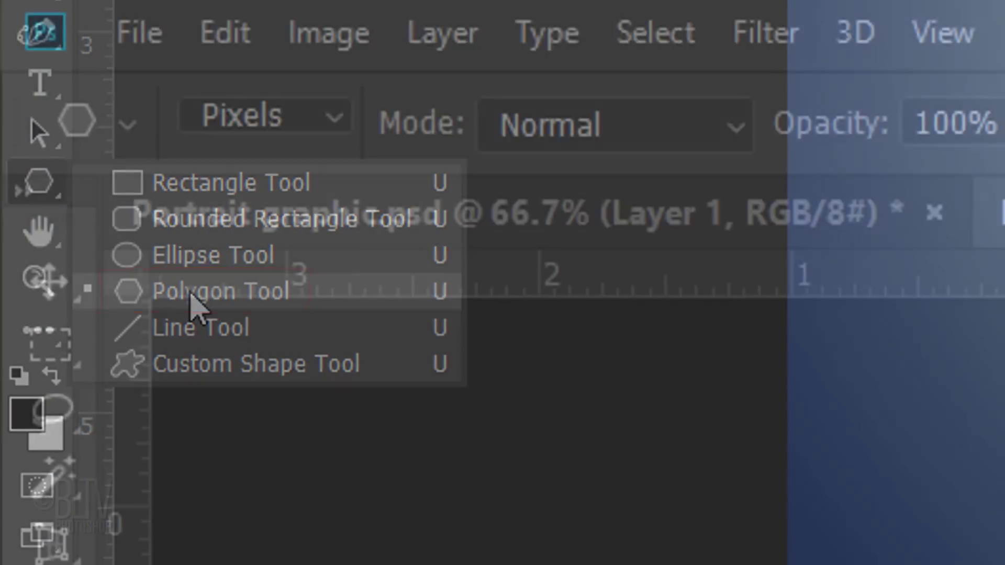
click(195, 298)
click(332, 120)
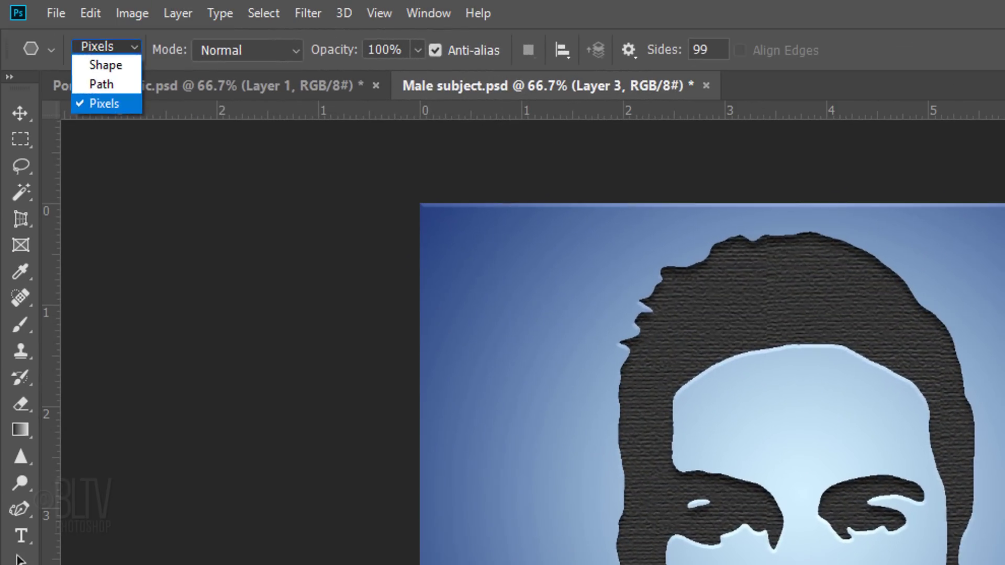
click(156, 52)
click(379, 11)
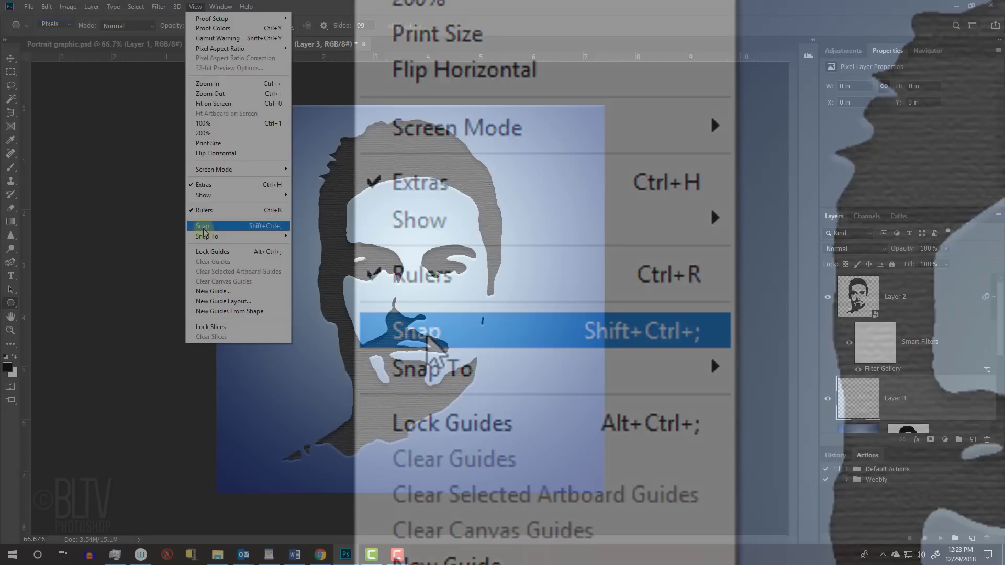
With snapping on, cross guides at the nose and draw a 99-point star from there.
click(428, 335)
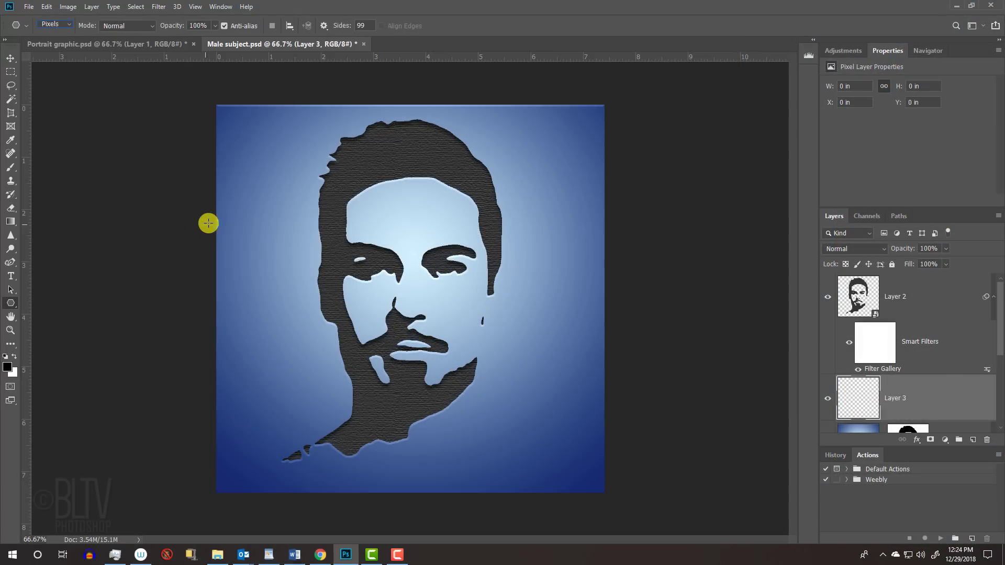
drag(384, 60, 363, 299)
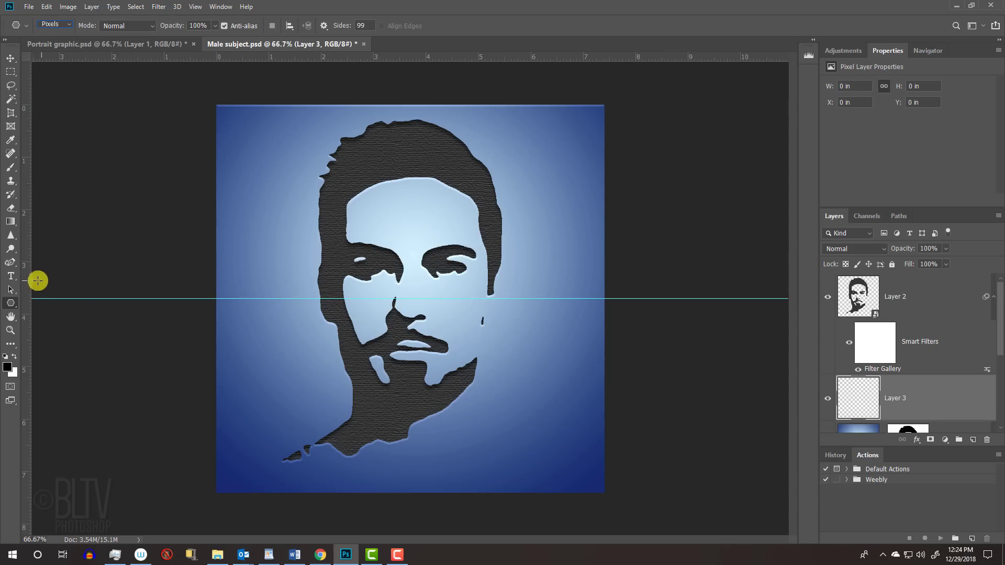
drag(27, 282, 410, 252)
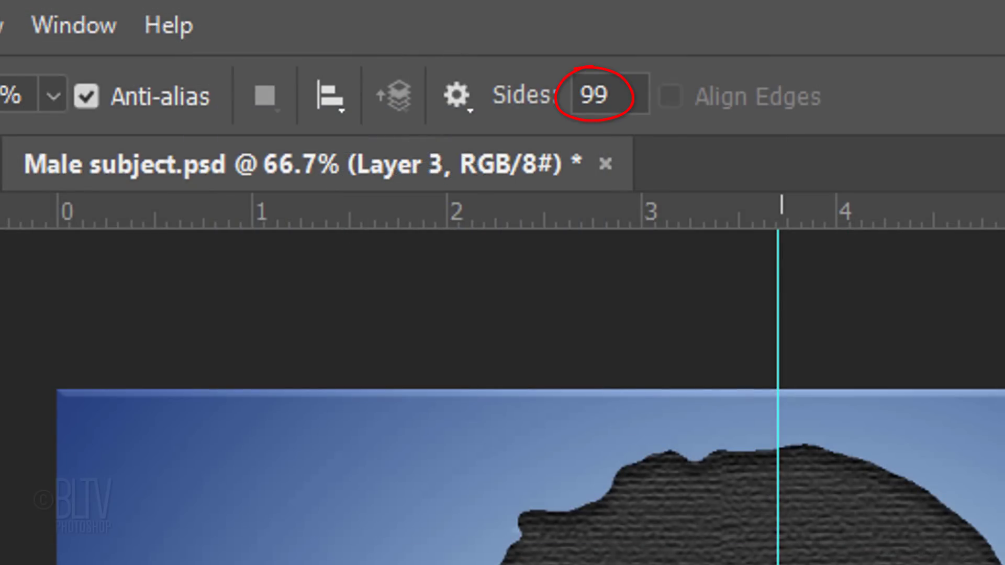
click(458, 99)
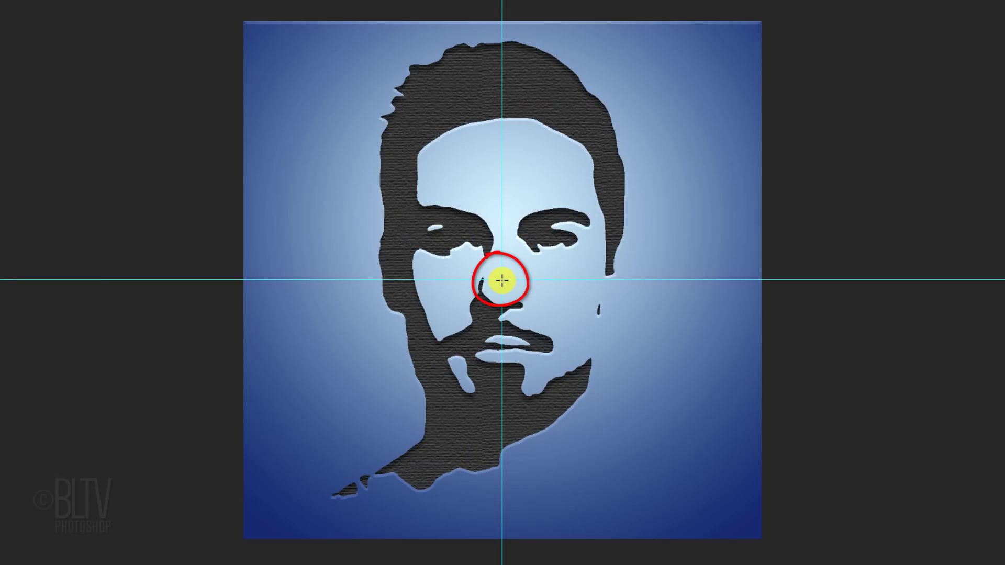
drag(501, 281, 713, 0)
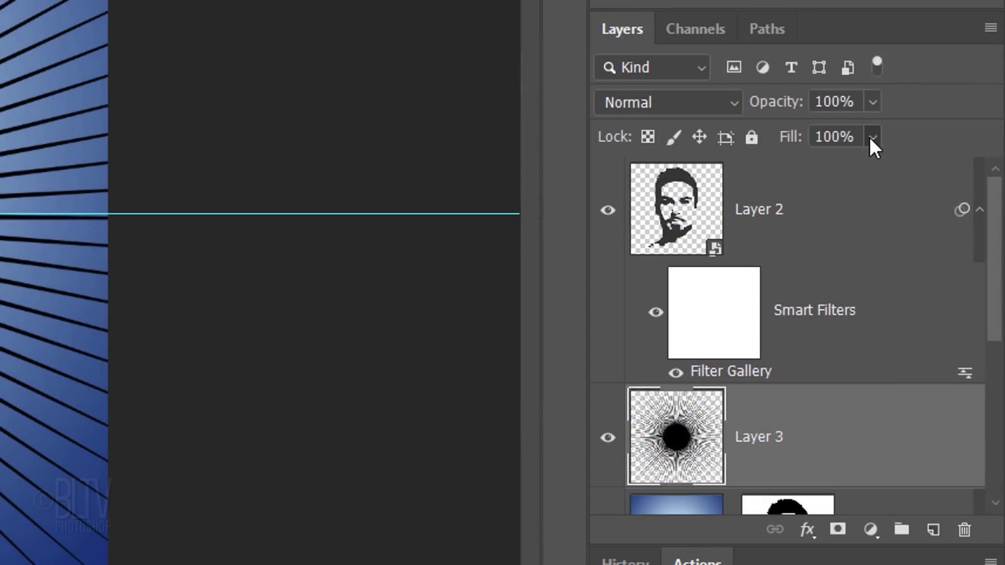
Set Layer 3 fill to 0% and add a Bevel & Emboss with direction Down, size 2.
drag(872, 137, 711, 183)
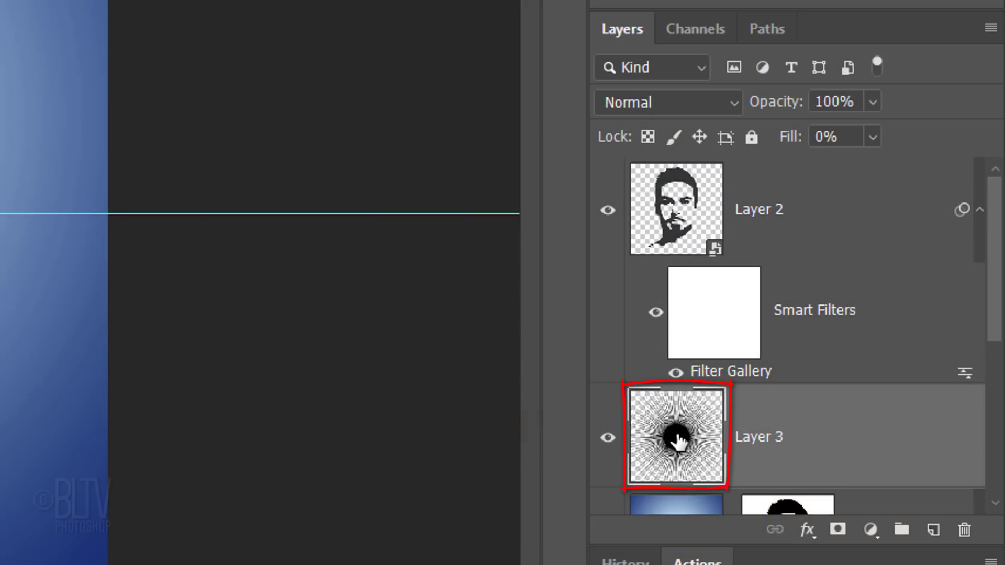
double_click(678, 439)
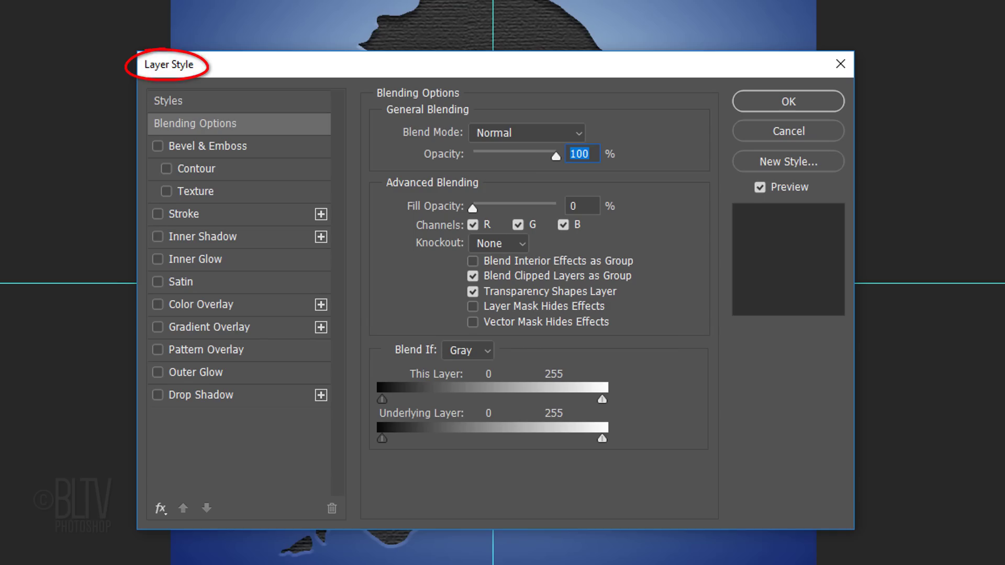
click(205, 146)
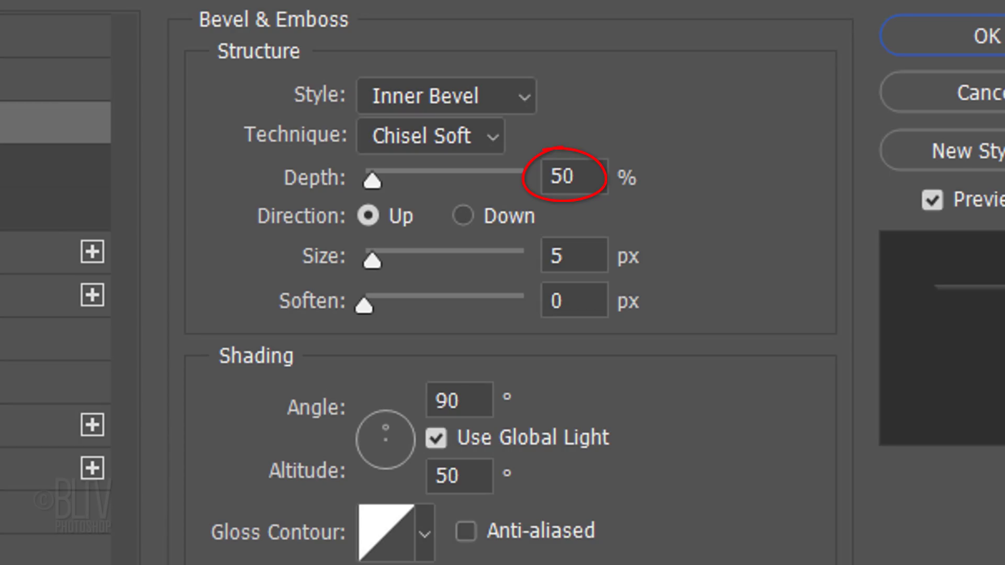
click(476, 221)
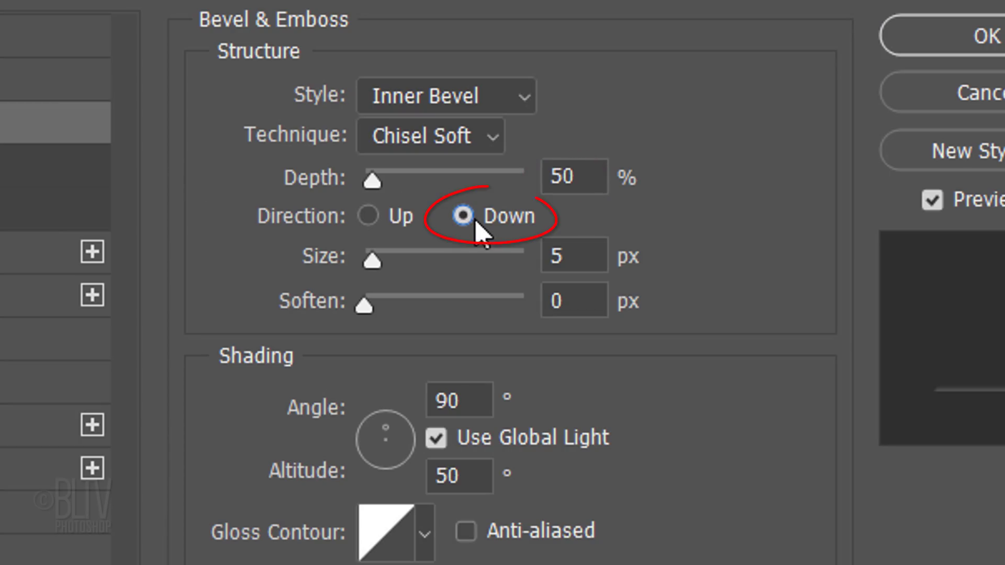
double_click(566, 251)
text(2)
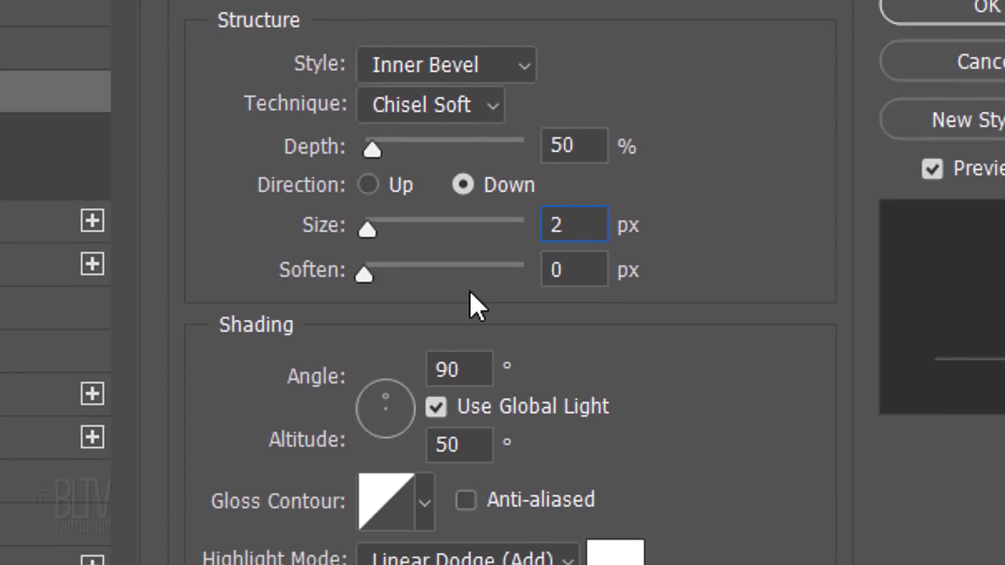
Set the bevel highlight opacity to 50% and shadow opacity to 100%, then apply.
key(Tab)
key(Tab)
key(Tab)
key(Tab)
key(Tab)
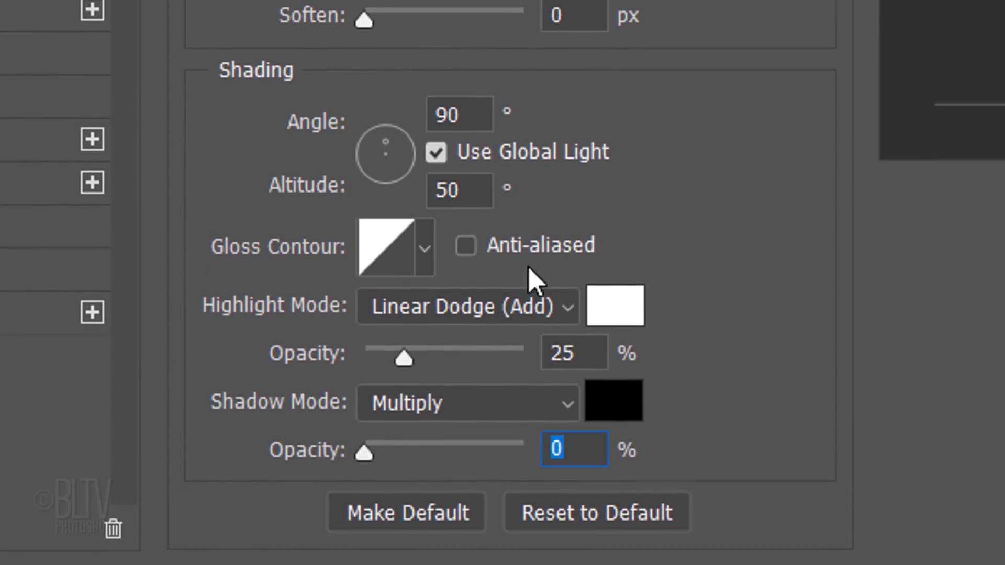
click(575, 355)
key(BackSpace)
key(BackSpace)
text(50)
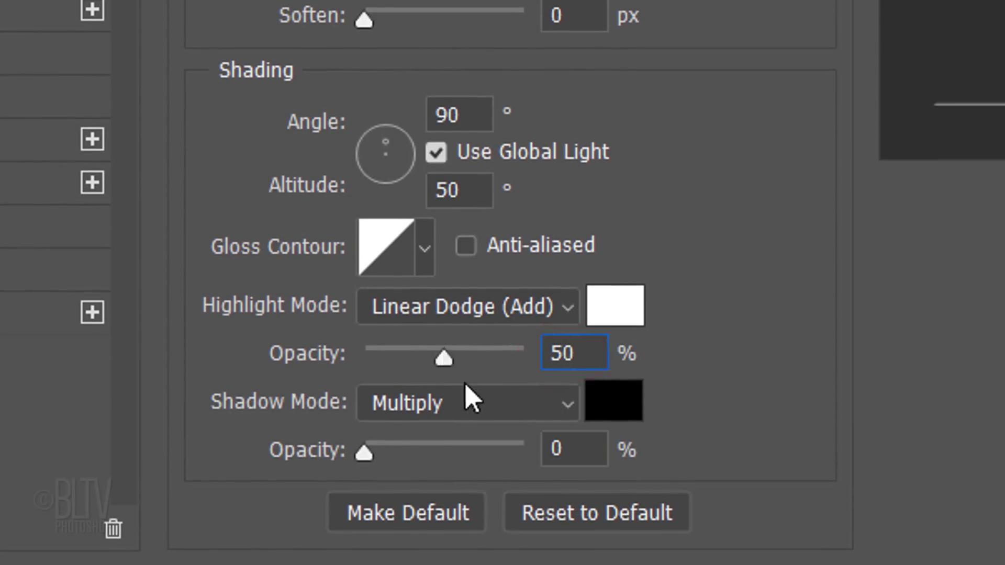
click(572, 448)
key(BackSpace)
text(100)
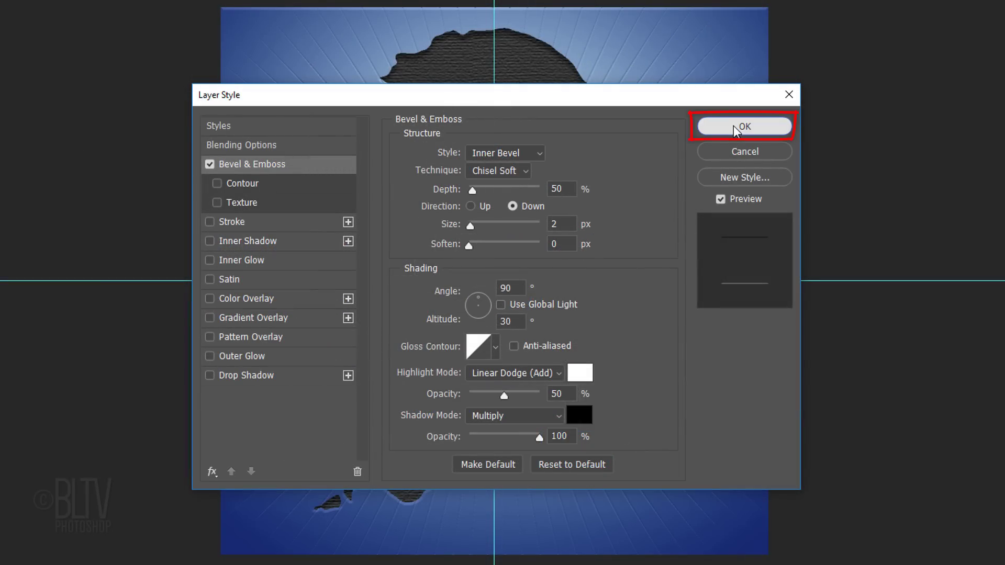
click(736, 128)
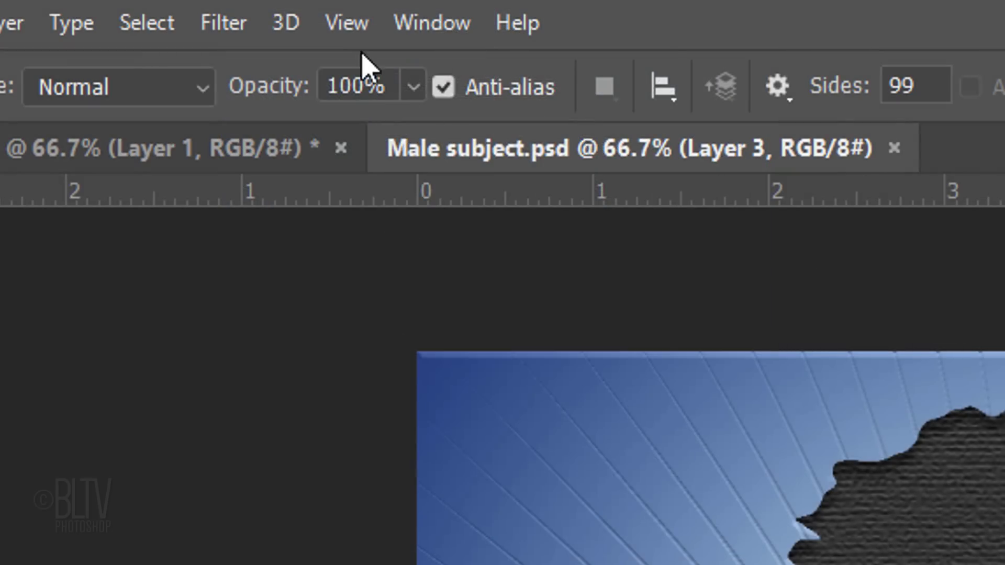
Clear the guides, add a layer mask to Layer 3, and make black the foreground colour.
click(347, 26)
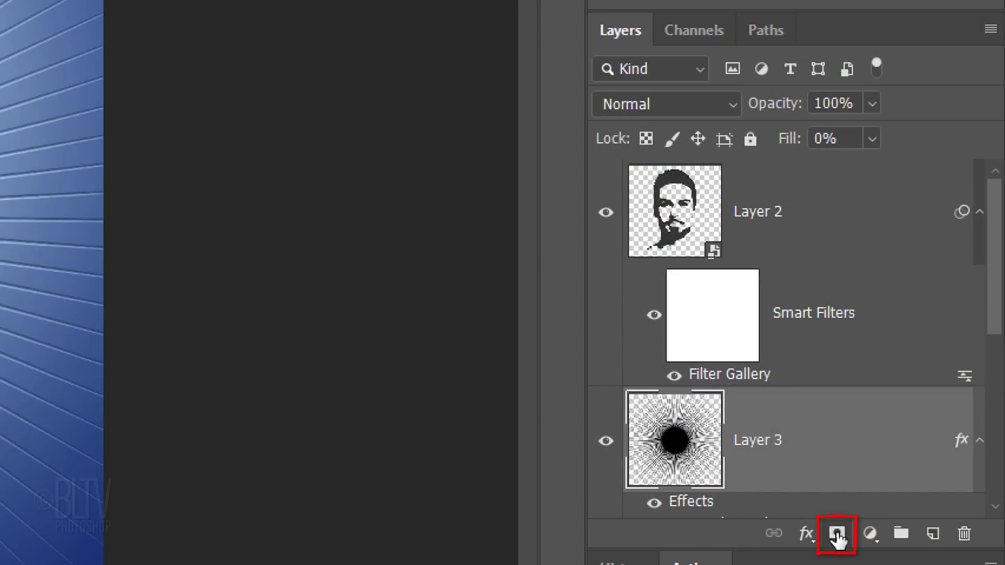
click(837, 538)
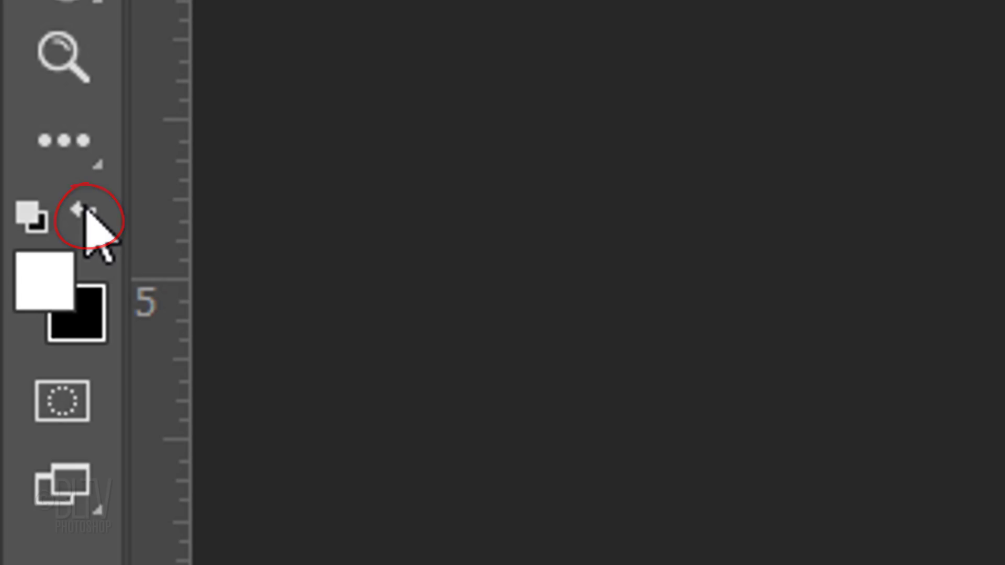
key(x)
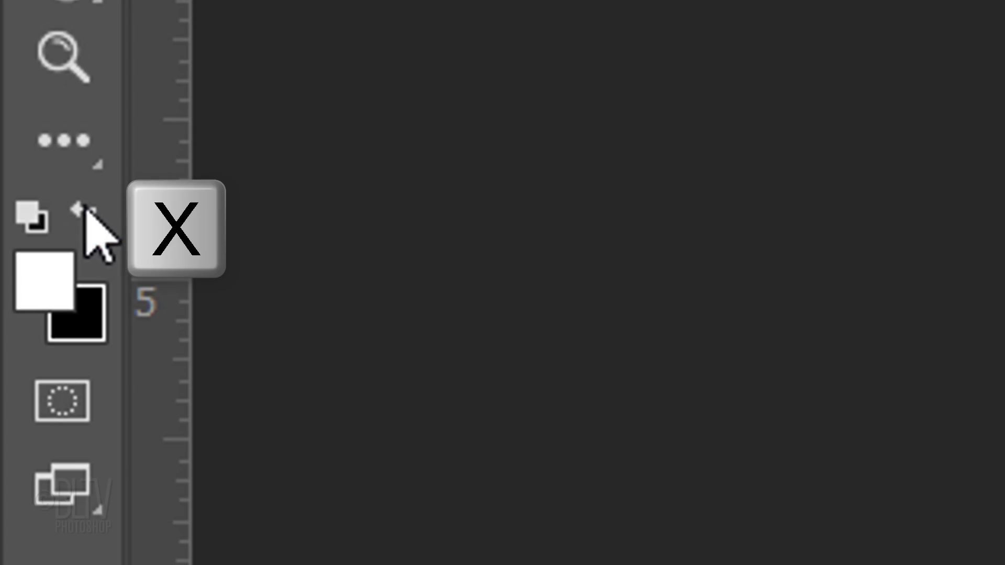
key(x)
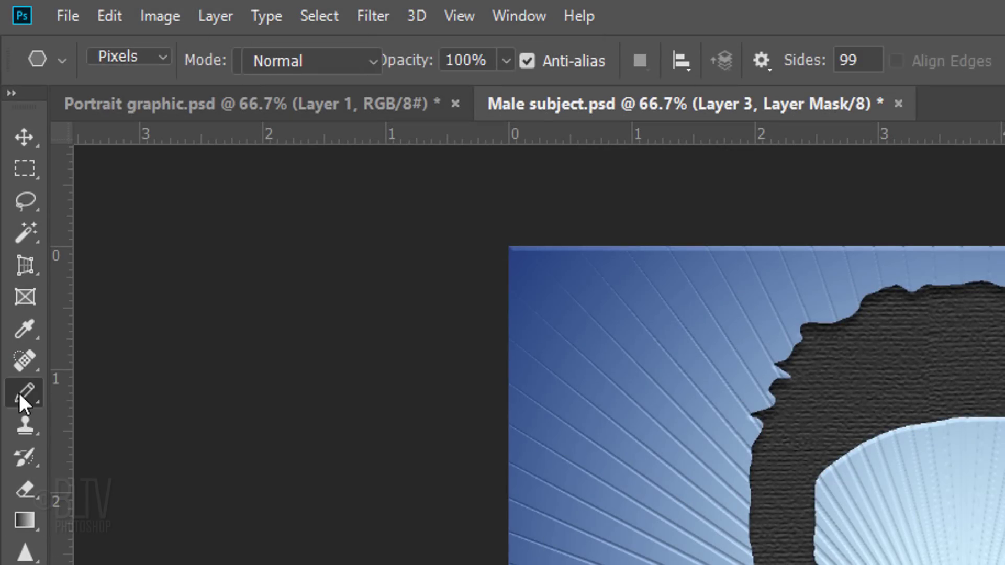
Switch to the Pencil Tool and adjust its brush size and hardness for masking the face.
drag(23, 394, 90, 414)
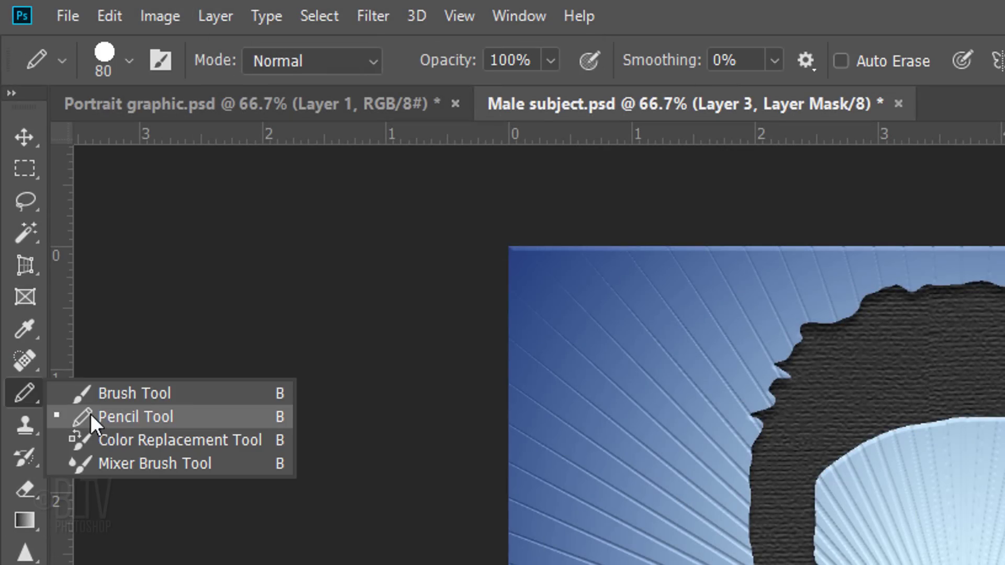
click(134, 415)
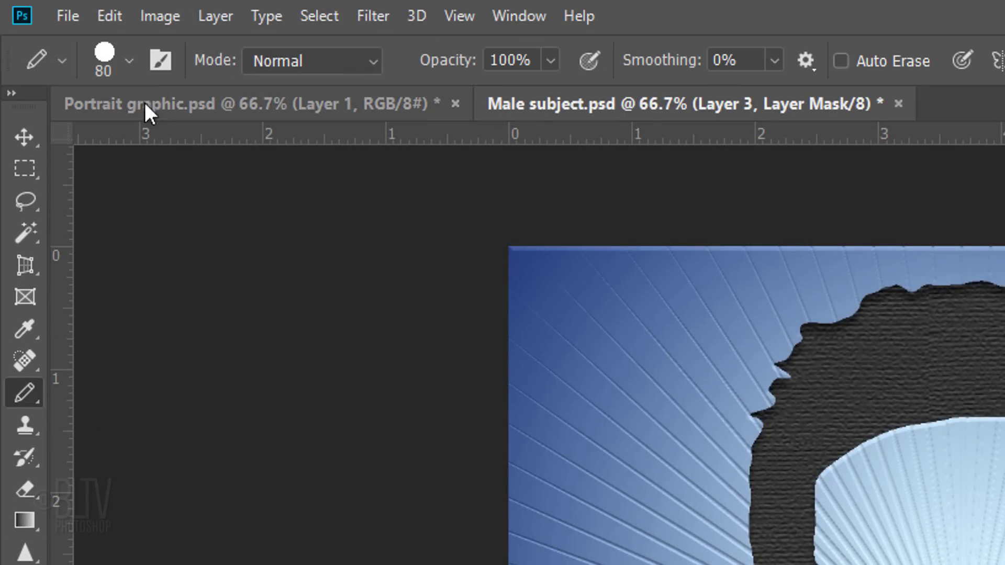
click(128, 60)
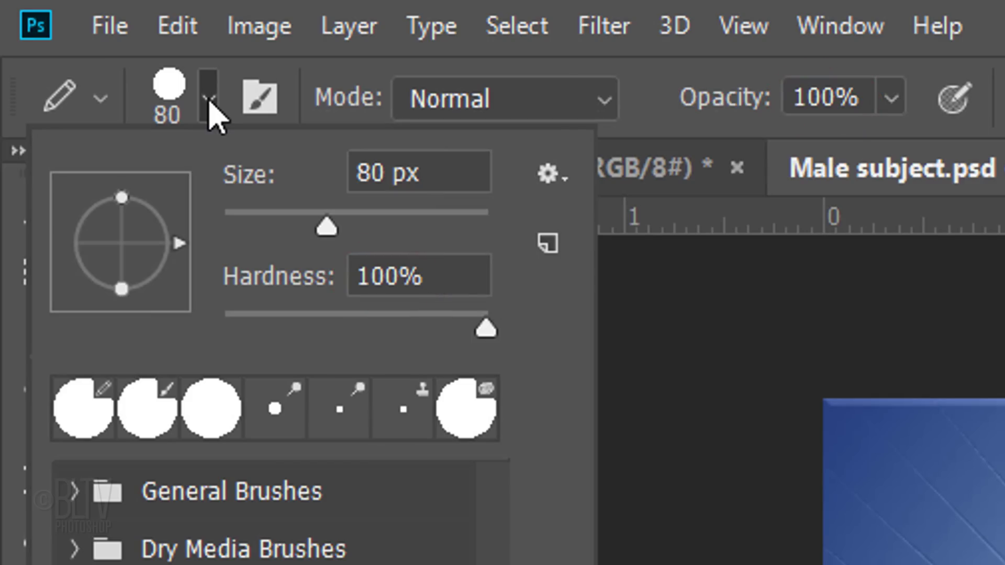
click(210, 99)
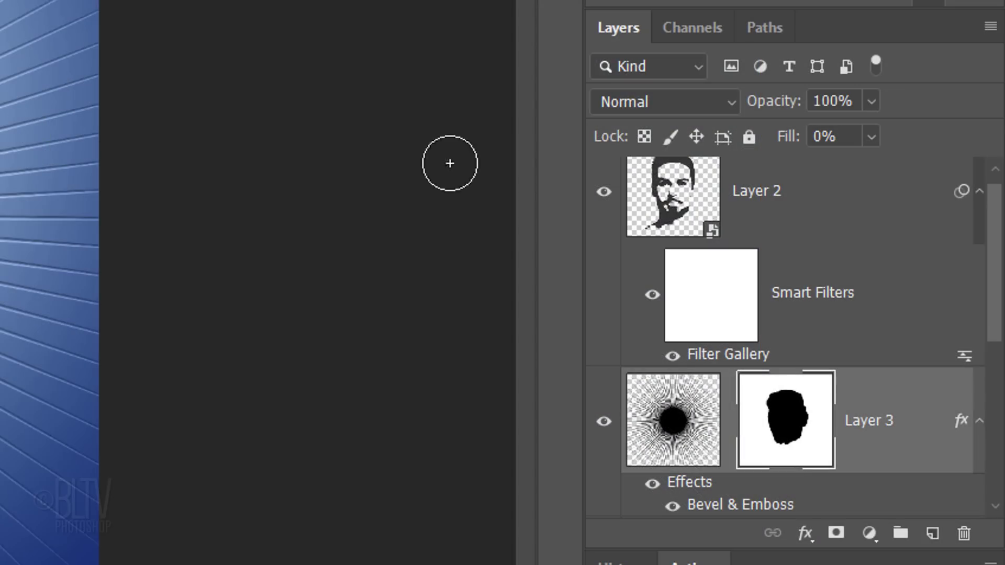
Stamp all visible layers into a new Layer 4 above Layer 2.
click(835, 196)
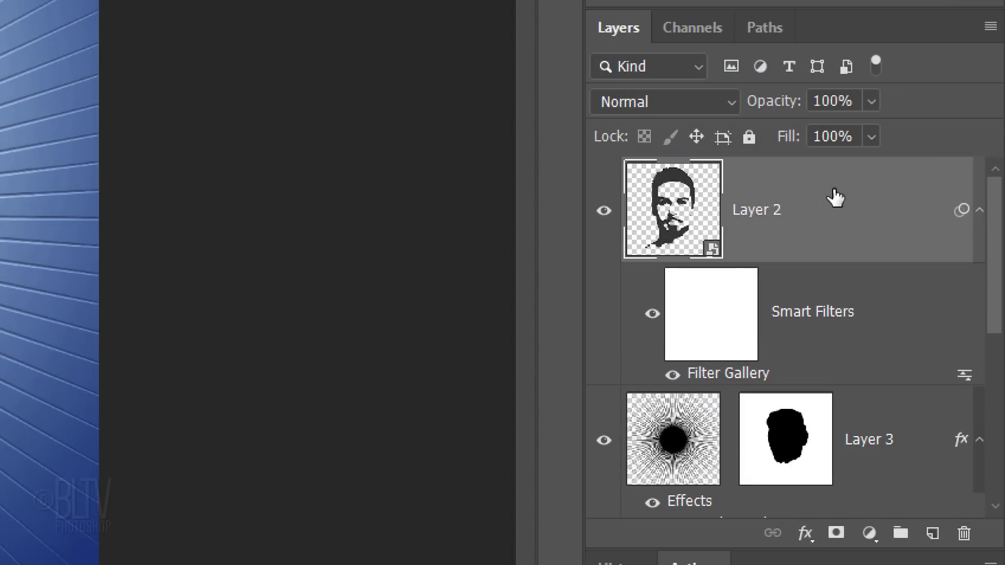
click(931, 533)
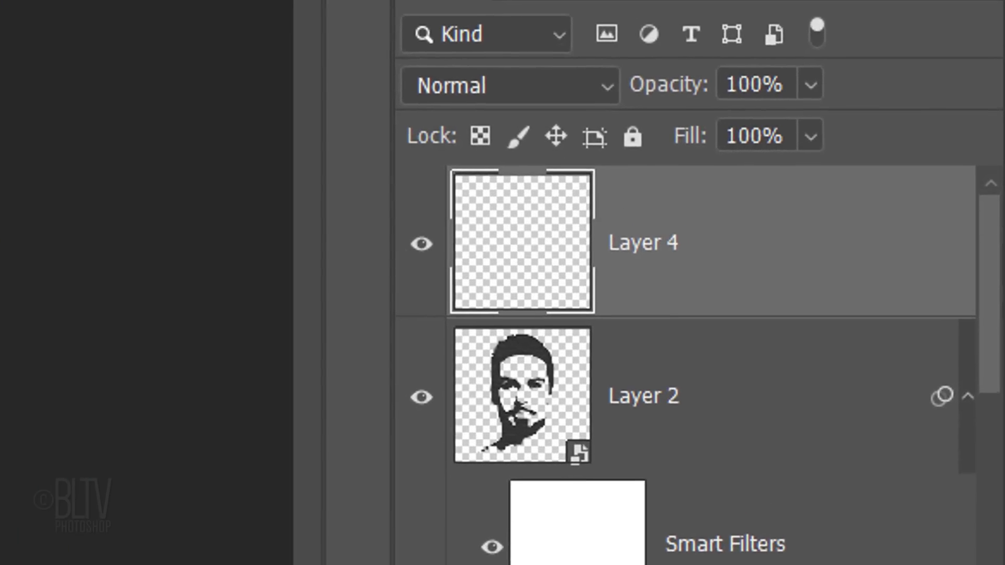
key(ctrl+alt+shift+e)
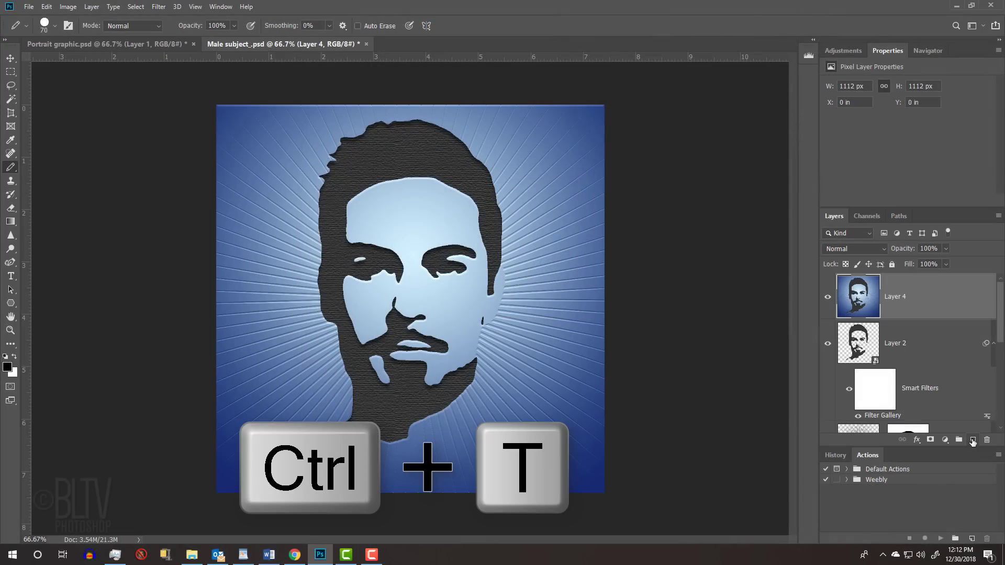
Scale Layer 4 to 102% width and height to crop the edges.
key(ctrl+t)
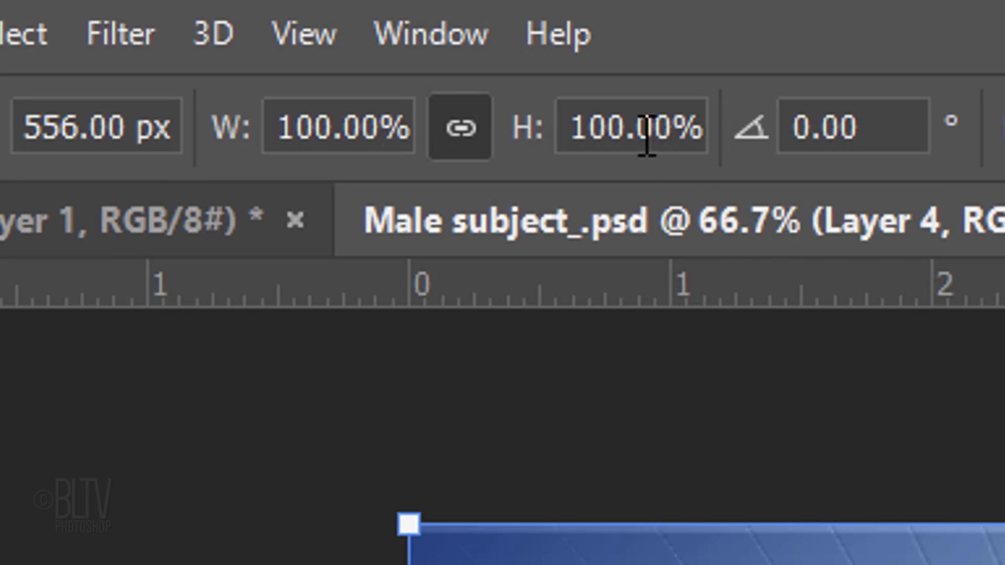
click(617, 125)
key(BackSpace)
text(2)
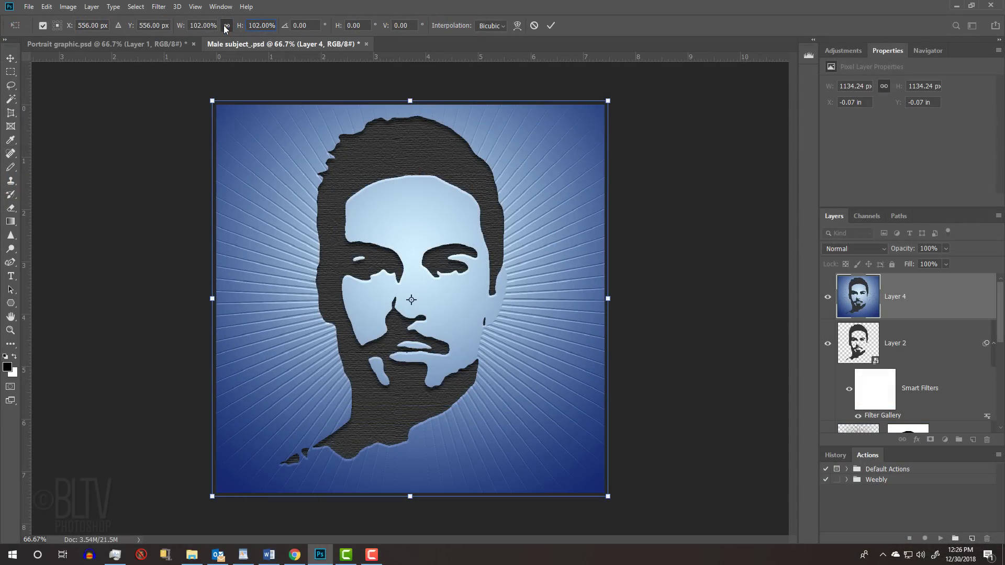
key(Return)
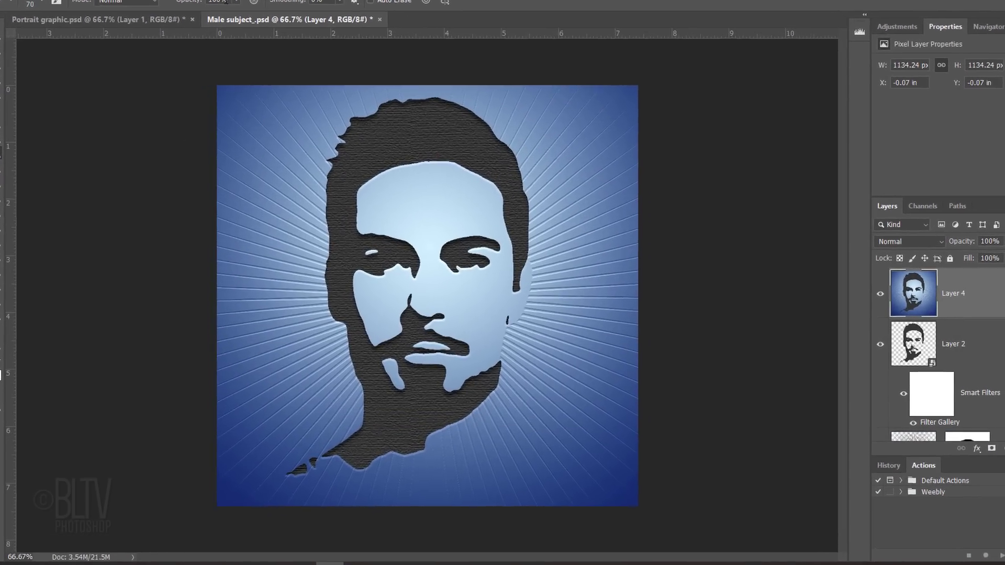